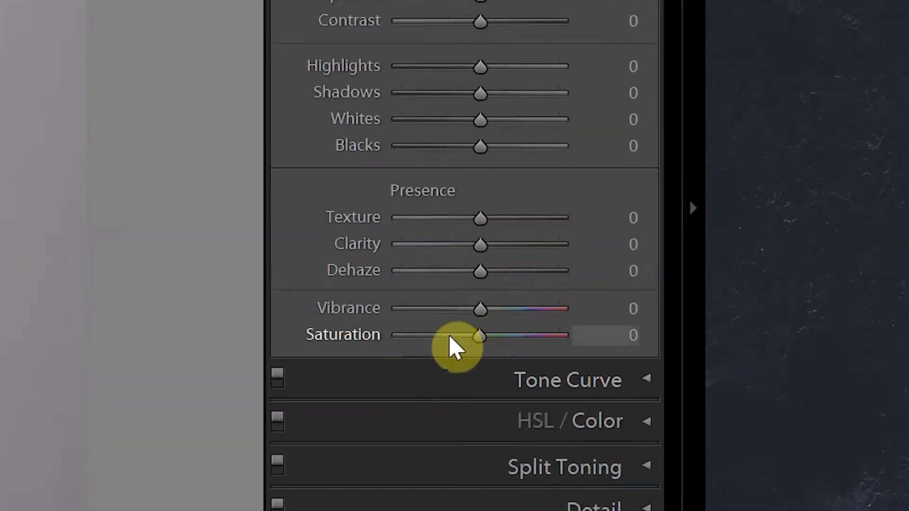
- Set the portrait's Saturation to -100 in the basic adjustments
drag(454, 348, 345, 385)
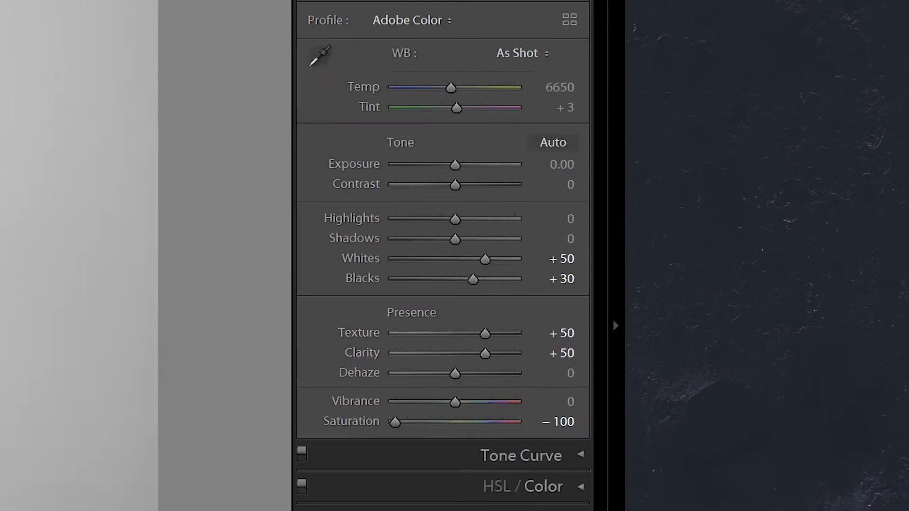
- Split-tone the portrait with hue 220 and saturation 25 in both the highlights and the shadows
click(581, 118)
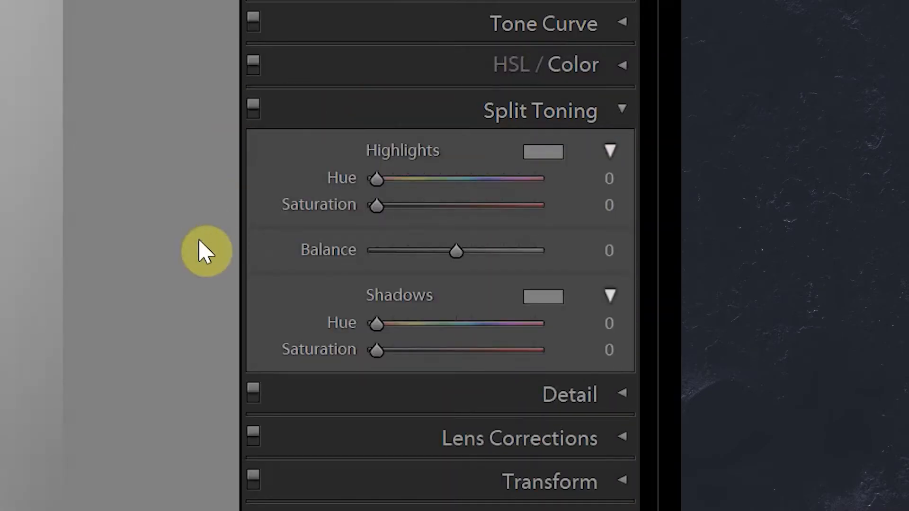
click(610, 179)
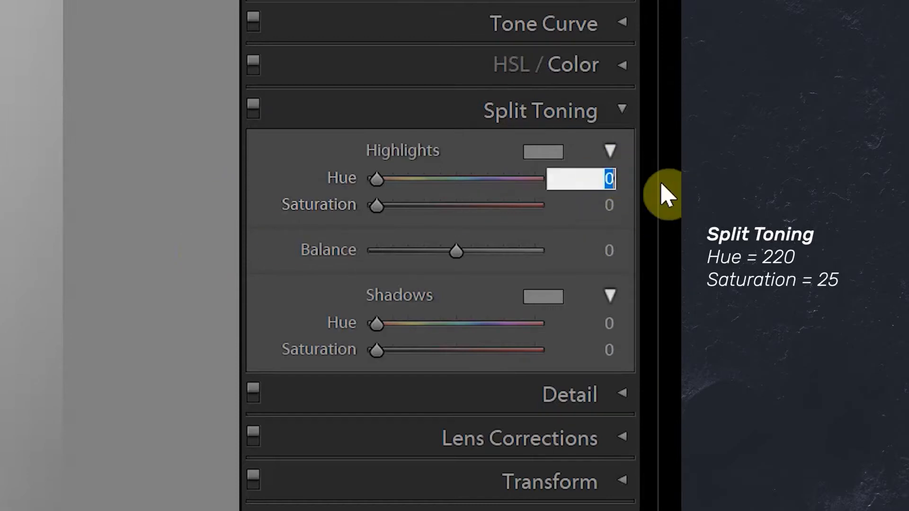
text(220)
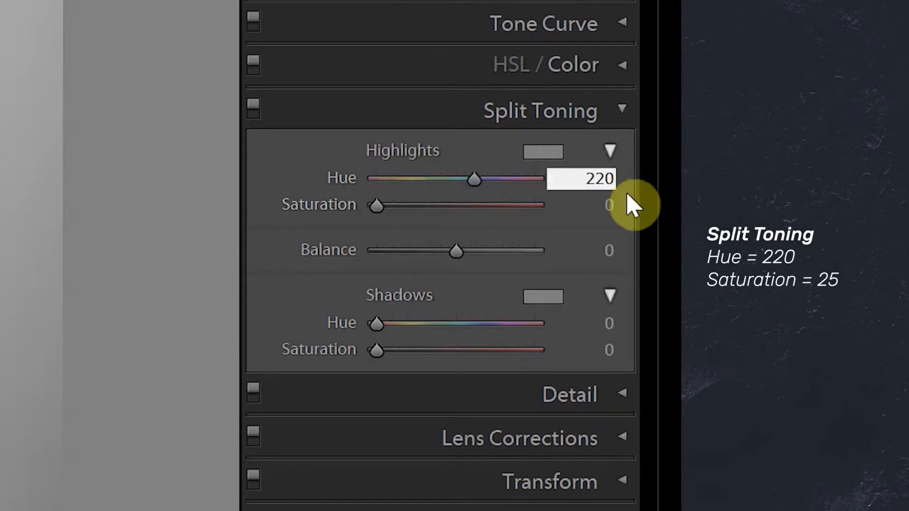
click(612, 205)
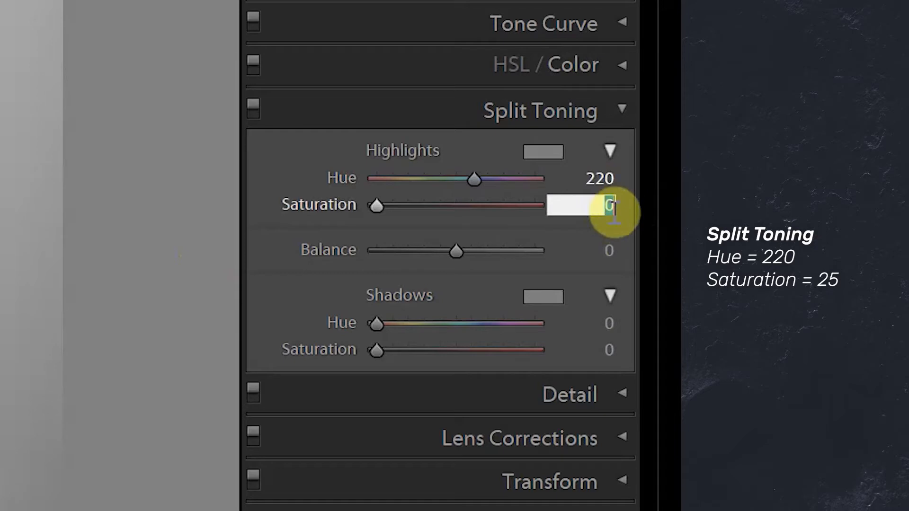
text(25)
click(603, 324)
text(220)
click(603, 349)
text(25)
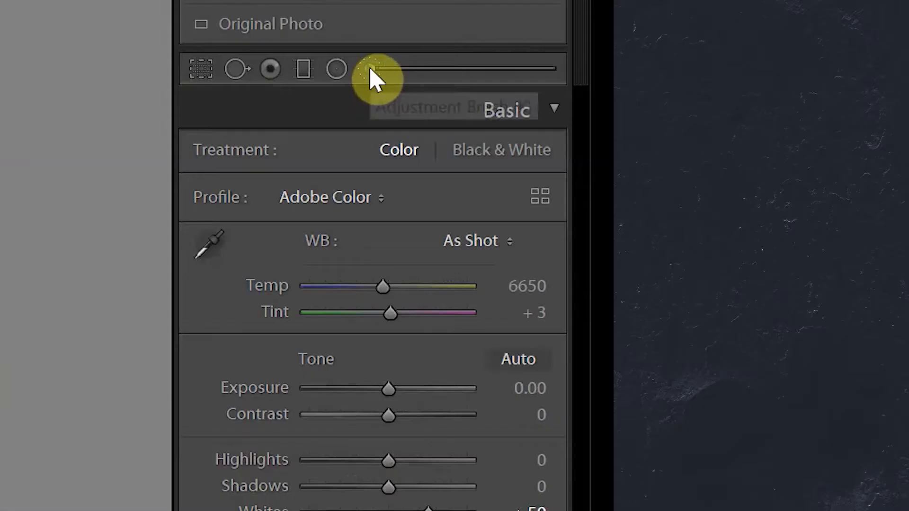
- Brighten both eyes with an Adjustment Brush mask at Exposure 0.33
click(371, 76)
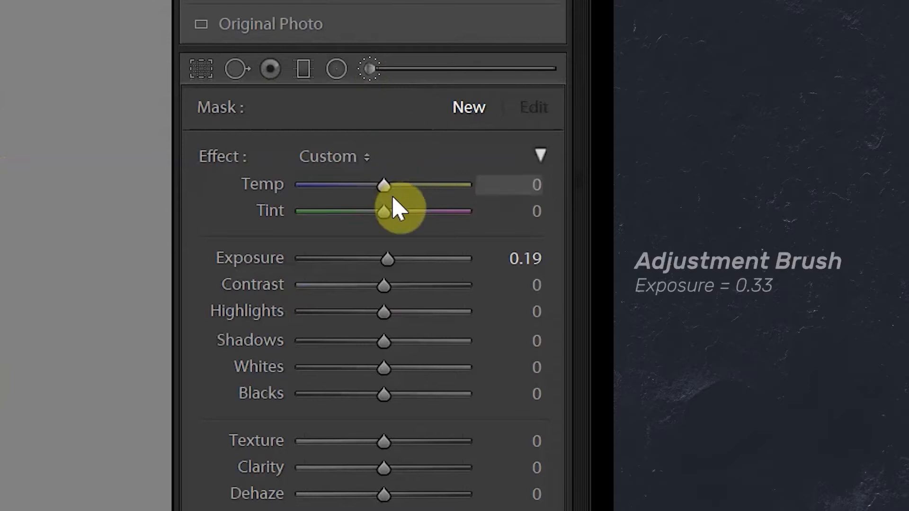
mouse_move(392, 269)
mouse_down()
mouse_move(400, 269)
mouse_move(392, 260)
mouse_up()
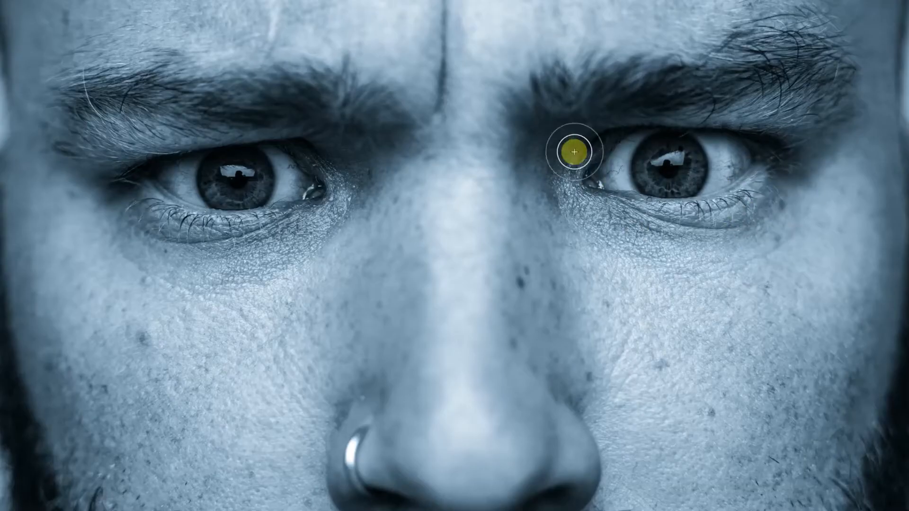
drag(574, 152, 696, 194)
mouse_move(303, 203)
mouse_down()
mouse_move(229, 266)
mouse_move(346, 156)
mouse_move(281, 264)
mouse_up()
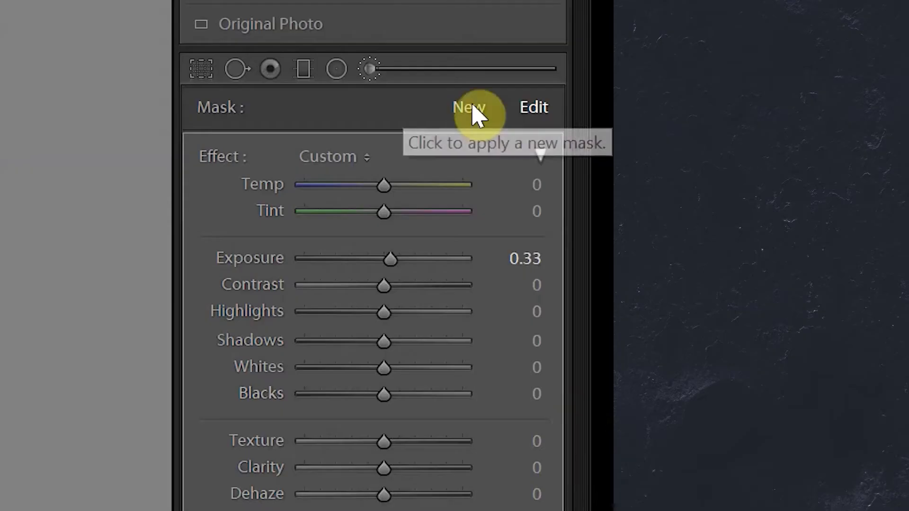
- Paint a new Adjustment Brush mask over both irises with Texture 100 and Clarity about 30
click(470, 112)
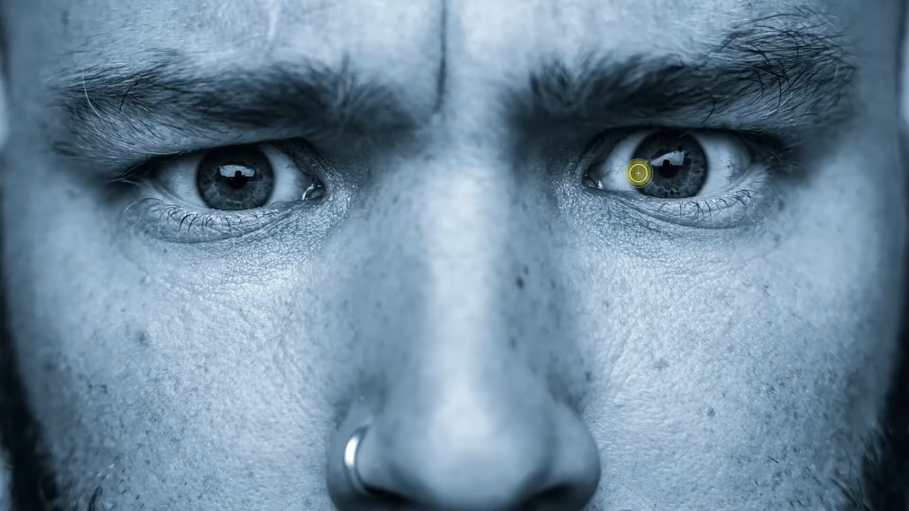
mouse_move(638, 173)
mouse_down()
mouse_move(698, 178)
mouse_move(743, 163)
mouse_move(686, 146)
mouse_move(630, 148)
mouse_move(719, 158)
mouse_up()
mouse_move(230, 197)
mouse_down()
mouse_move(215, 167)
mouse_move(165, 177)
mouse_move(226, 192)
mouse_move(297, 188)
mouse_move(291, 174)
mouse_move(175, 168)
mouse_move(265, 183)
mouse_move(227, 170)
mouse_move(246, 189)
mouse_move(298, 188)
mouse_move(211, 163)
mouse_up()
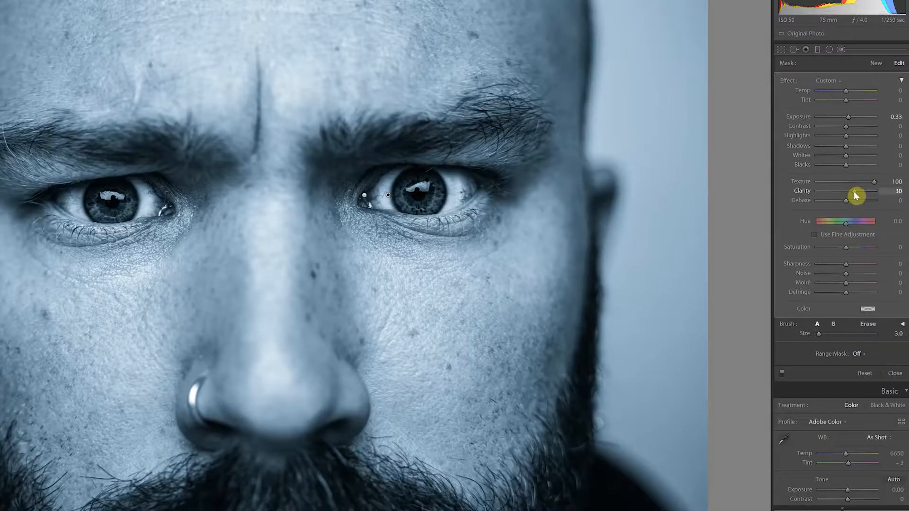
drag(855, 191, 857, 191)
drag(850, 146, 843, 166)
drag(846, 156, 841, 165)
key(ctrl+z)
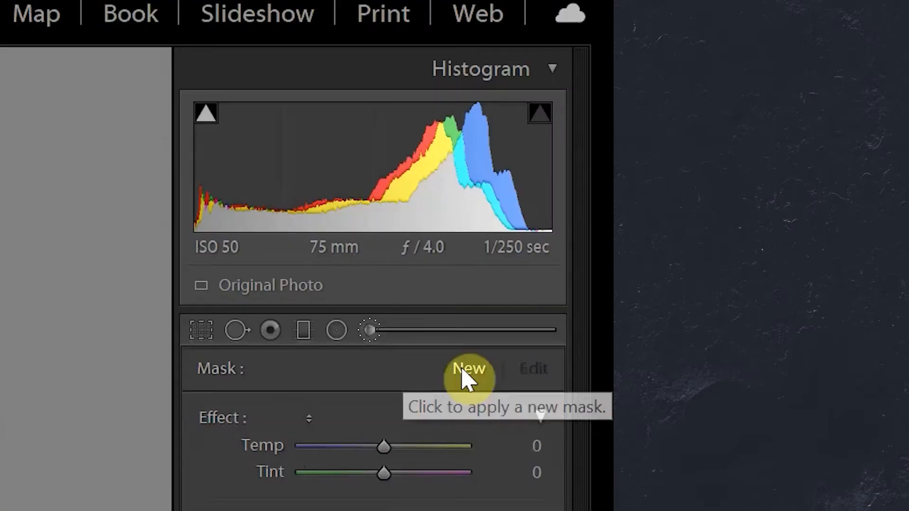
- Paint another new brush mask along the lower part of both irises, with Exposure about 0.24
click(466, 374)
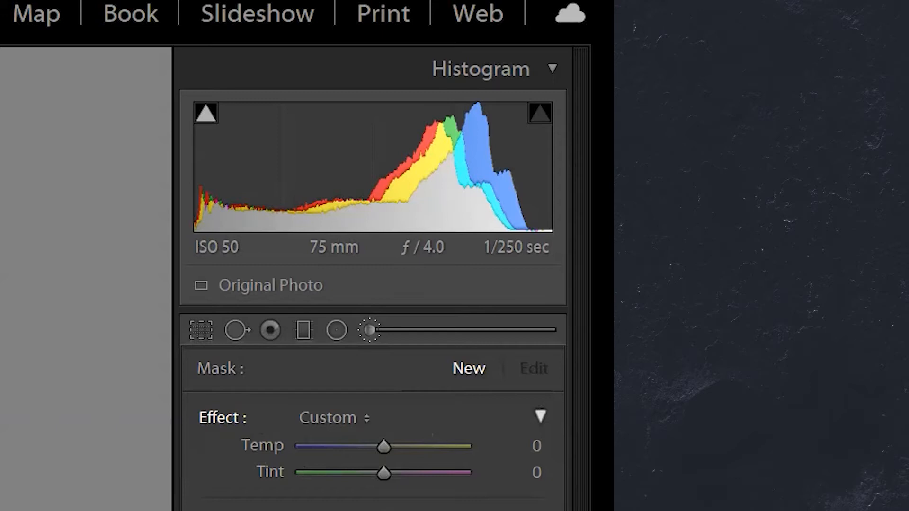
mouse_move(379, 130)
mouse_down()
mouse_move(391, 137)
mouse_move(396, 130)
mouse_up()
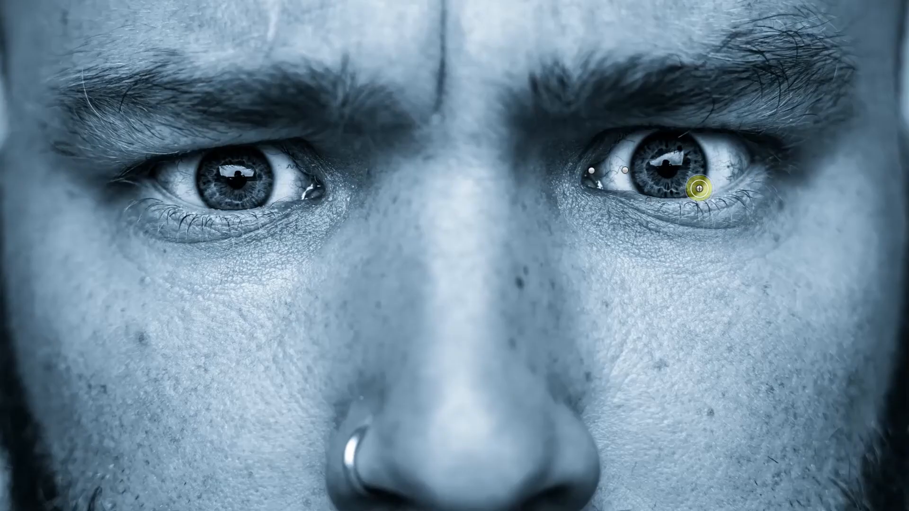
mouse_move(696, 186)
mouse_down()
mouse_move(645, 152)
mouse_move(686, 146)
mouse_move(215, 194)
mouse_move(468, 198)
mouse_up()
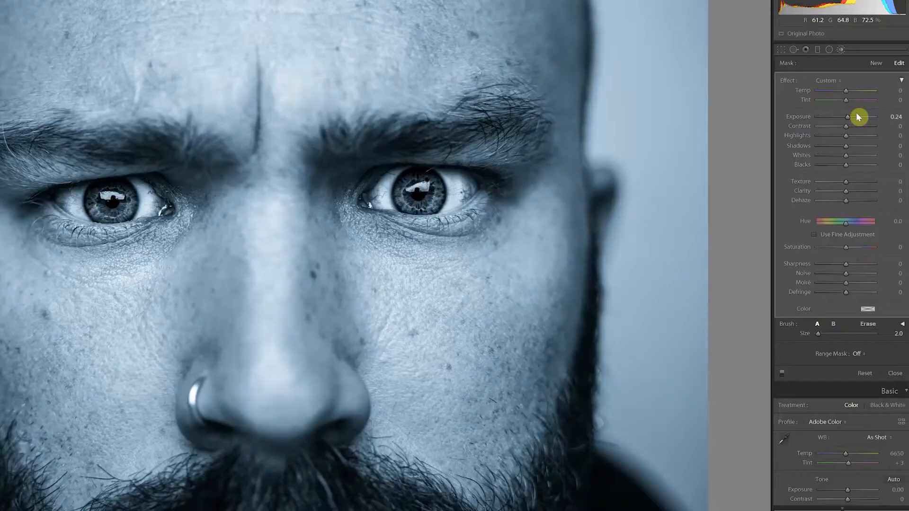
drag(846, 192, 889, 192)
drag(846, 146, 843, 165)
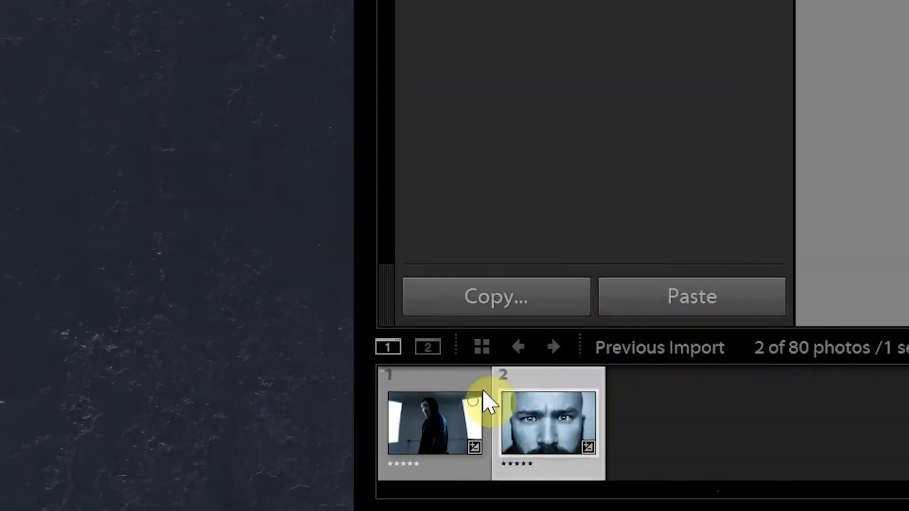
- Select both the hooded figure and portrait photos and open them as layers in Photoshop
ctrl+click(19, 463)
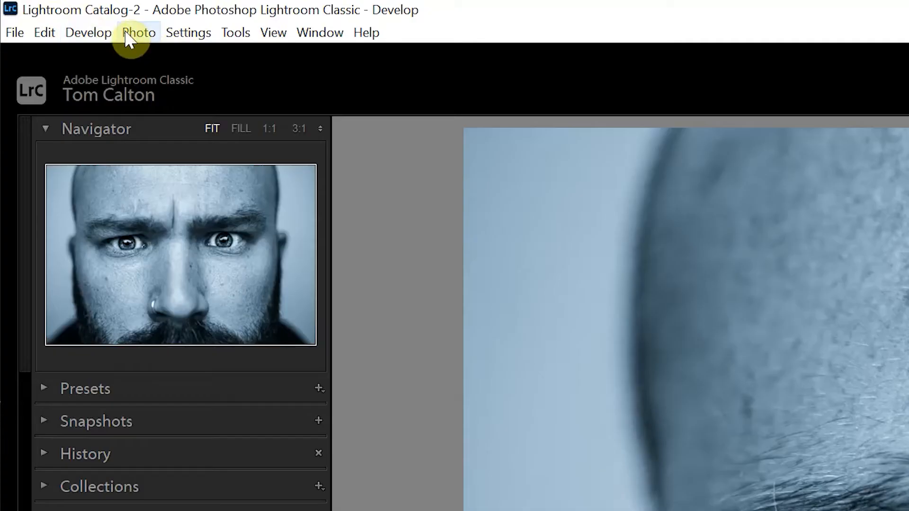
click(128, 31)
mouse_move(173, 138)
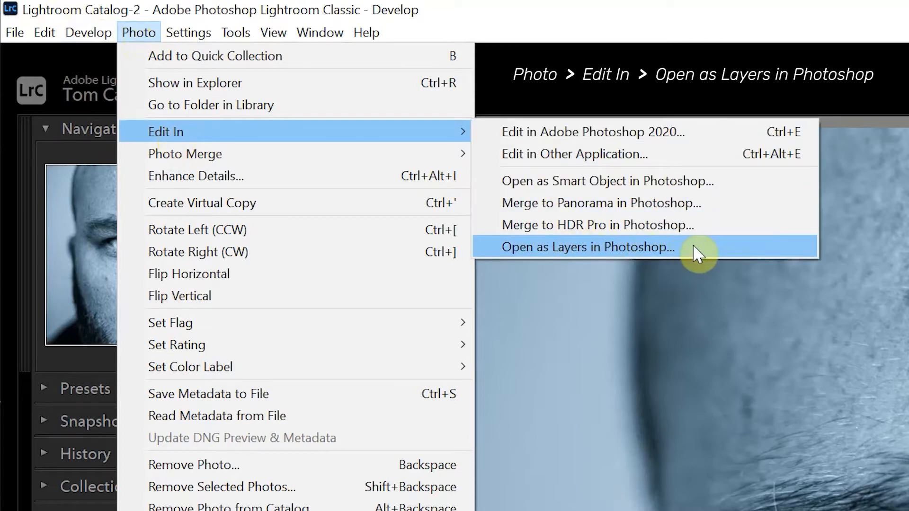
click(694, 247)
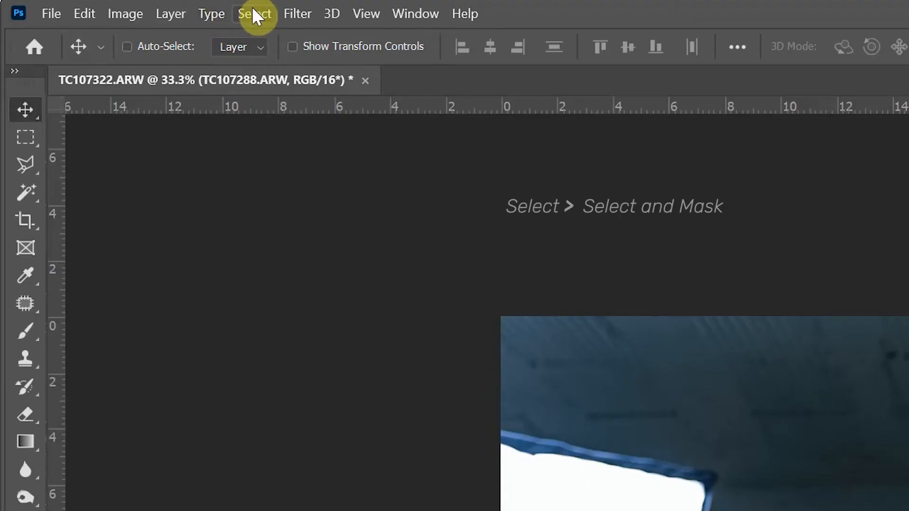
- Start Select and Mask on the hooded figure layer and select its subject automatically
click(252, 12)
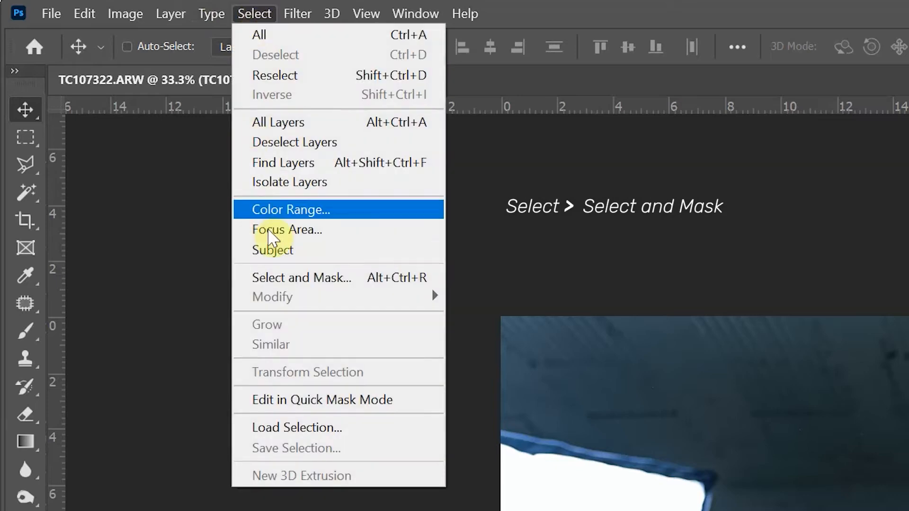
click(282, 277)
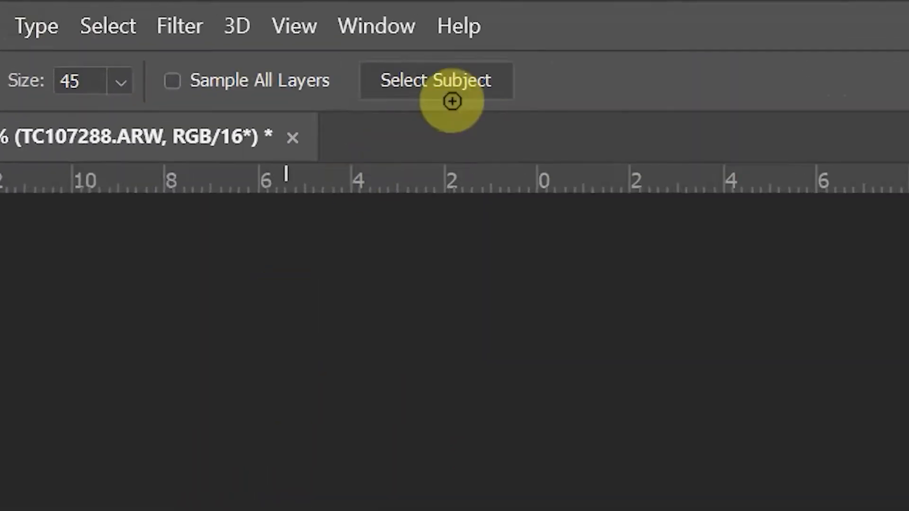
click(154, 16)
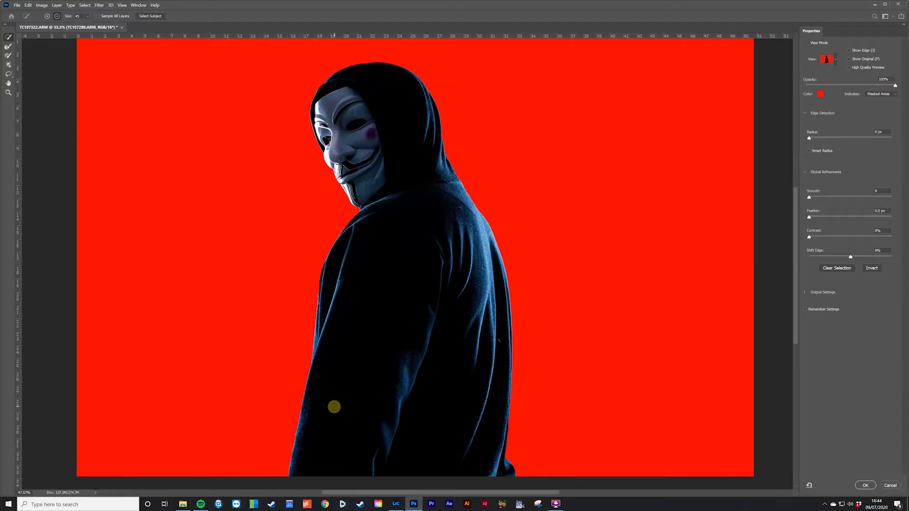
- Refine the figure's outline with the Refine Edge Brush, accept the selection and turn it into a layer mask
scroll(327, 413, up, 3)
scroll(374, 326, up, 2)
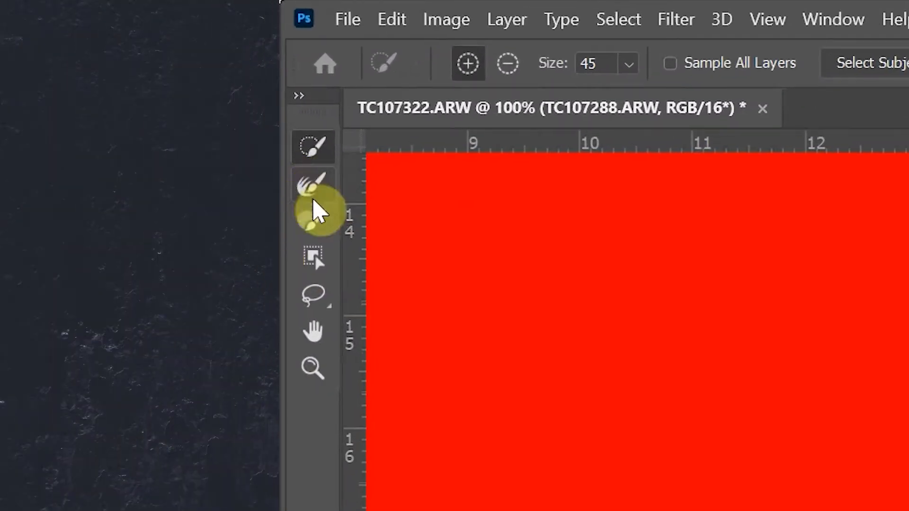
click(312, 194)
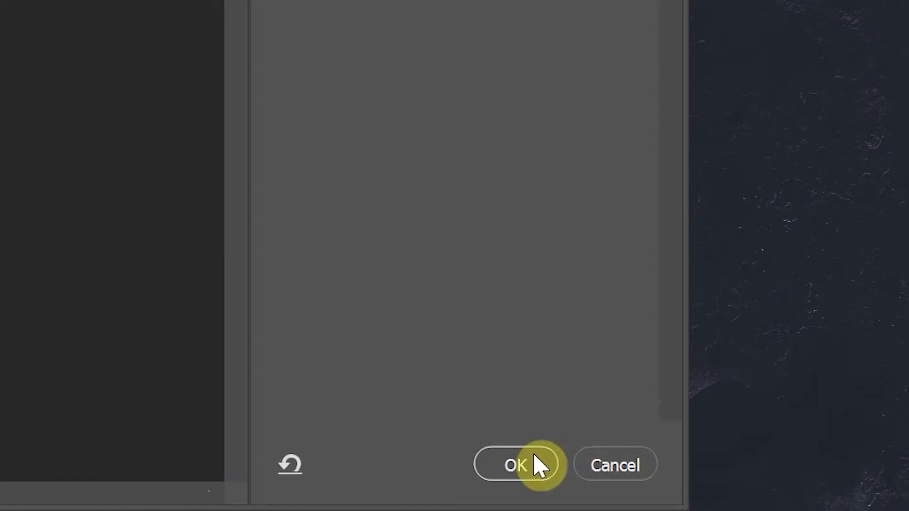
click(539, 463)
click(518, 490)
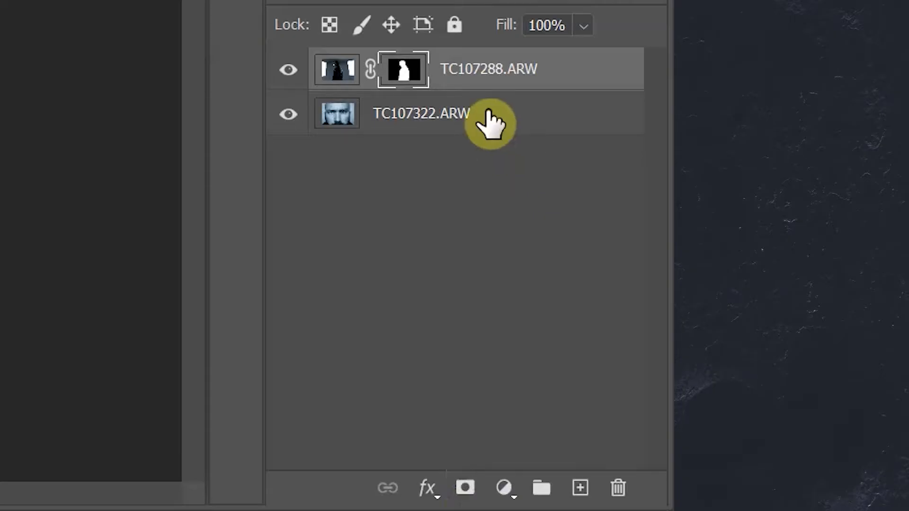
- Scale the portrait layer TC107322.ARW up to about 145% with Free Transform and position the eyes on either side of the figure
click(487, 119)
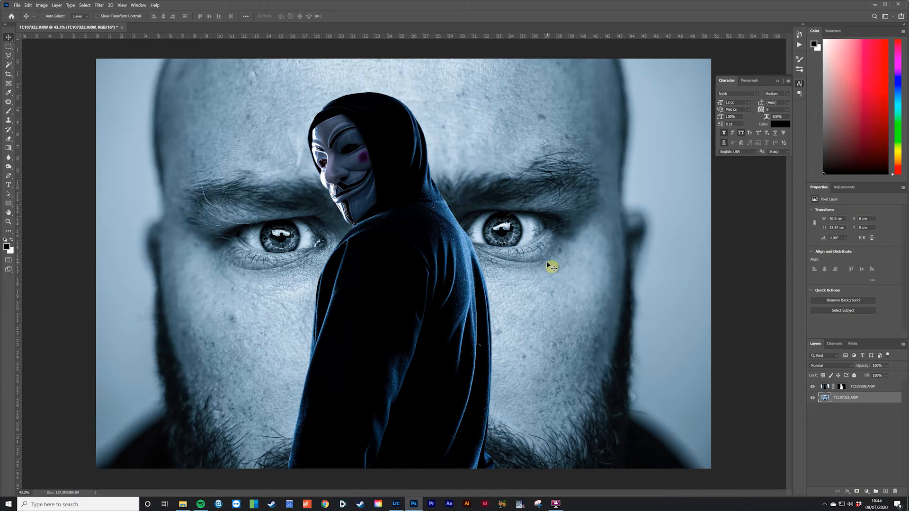
key(ctrl+t)
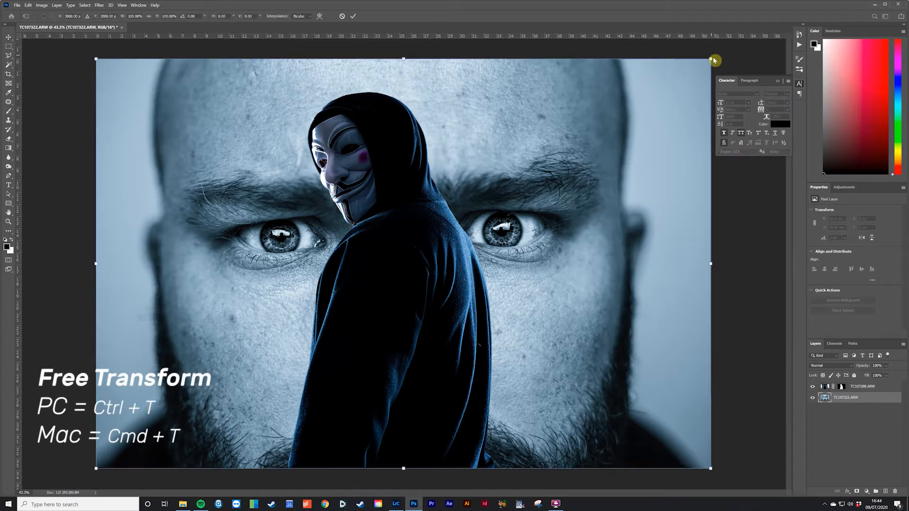
drag(709, 58, 771, 24)
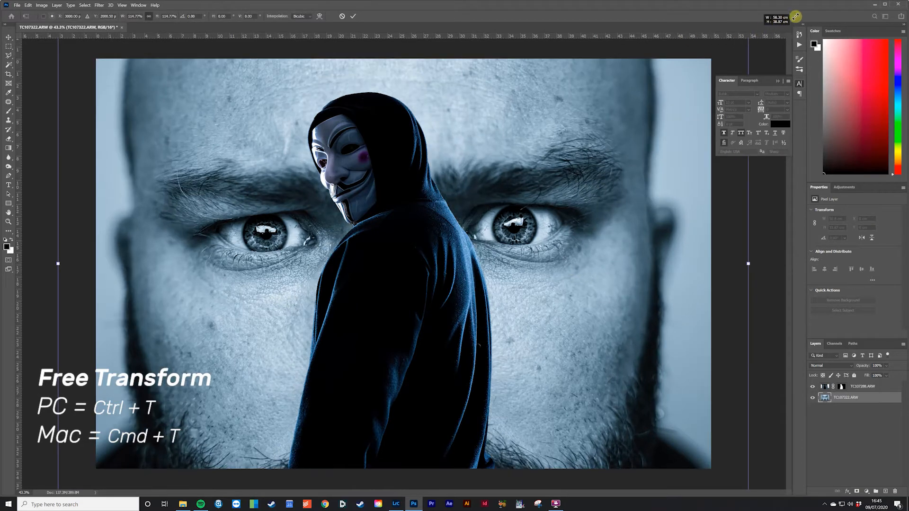
drag(872, 3, 853, 65)
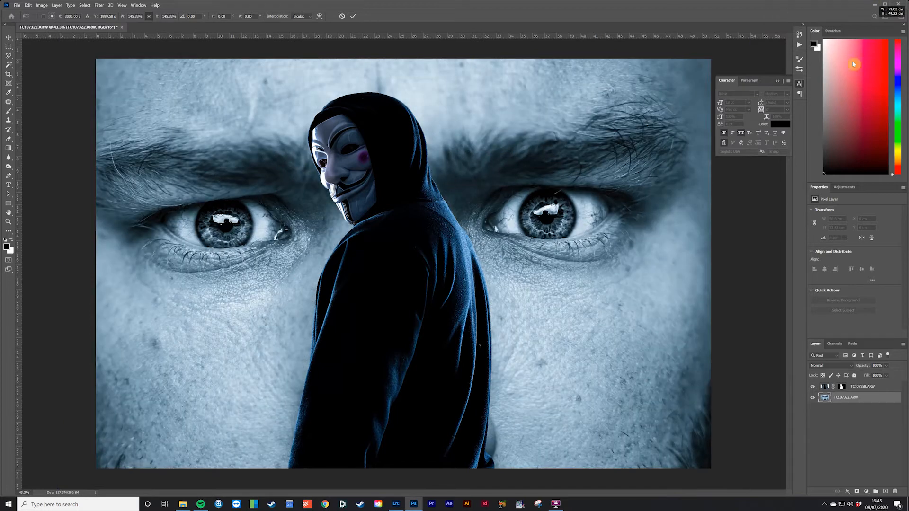
drag(561, 281, 570, 282)
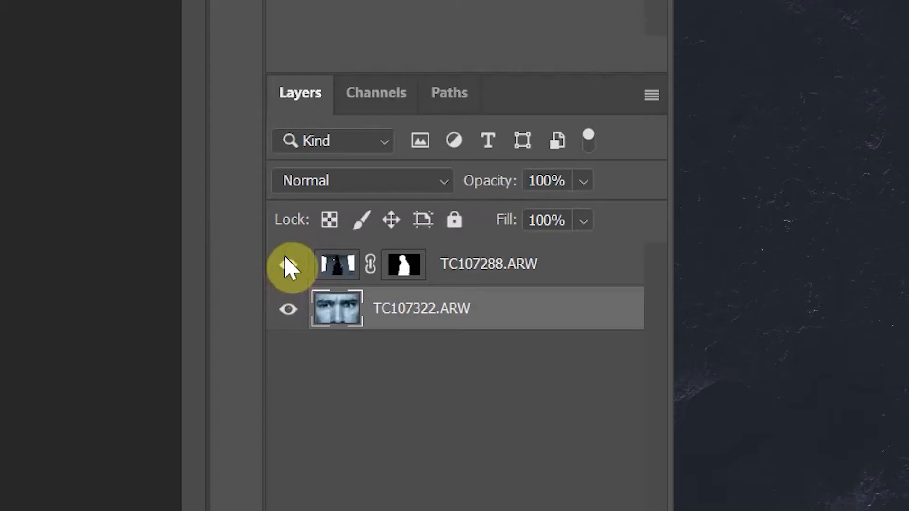
- Hide the hooded figure layer and draw a vertical black line 80 px wide down the middle of the face
click(289, 266)
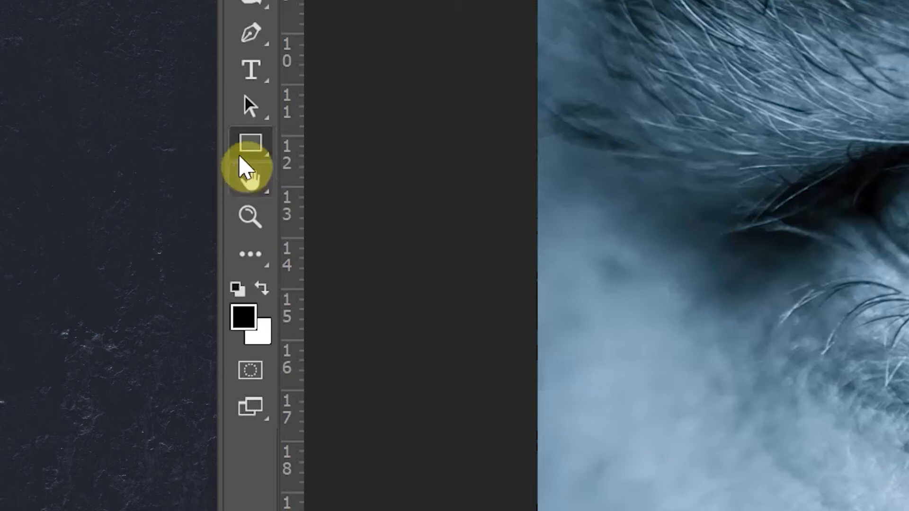
right_click(246, 152)
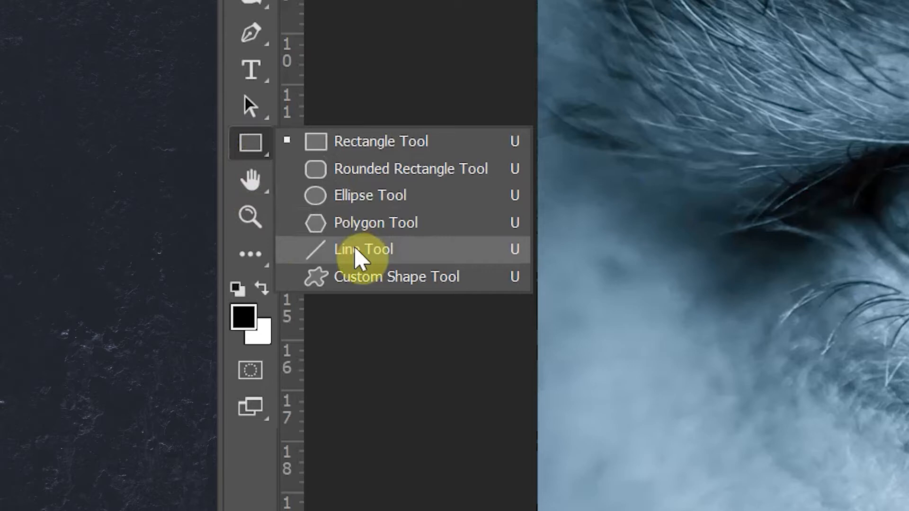
click(356, 255)
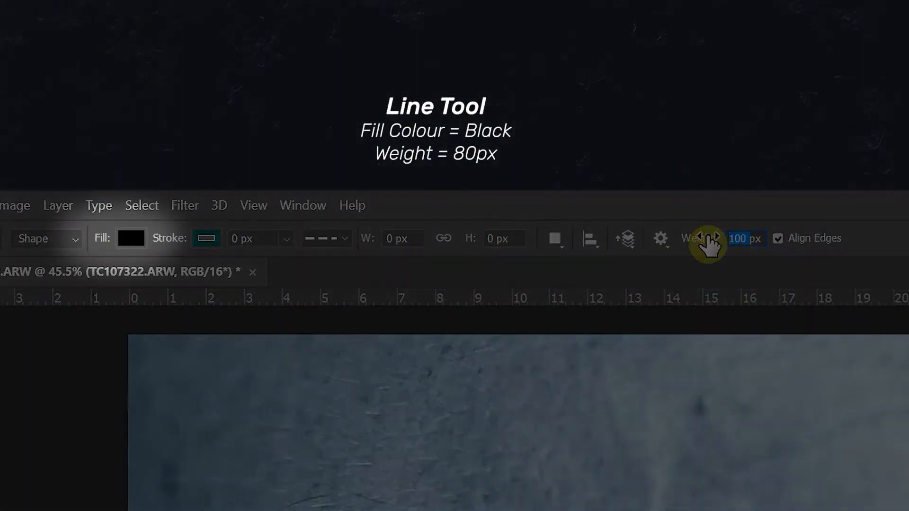
text(80)
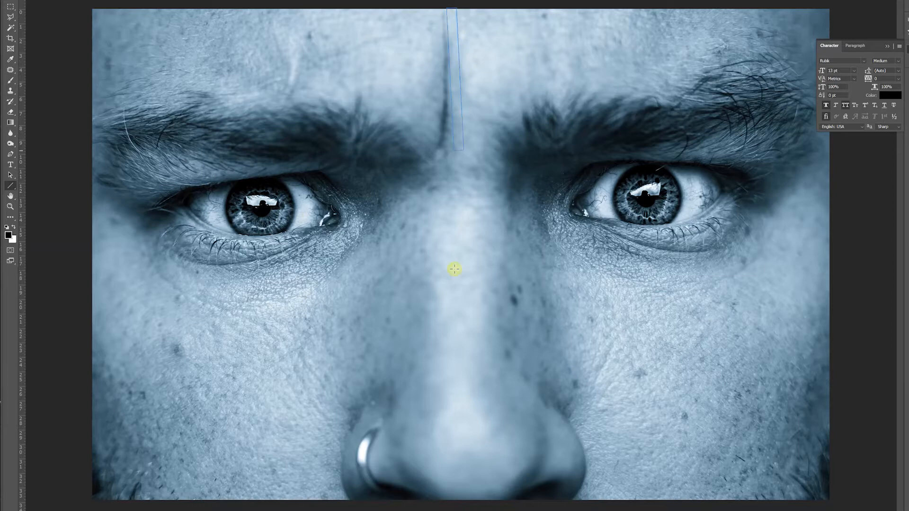
drag(454, 269, 467, 498)
click(252, 149)
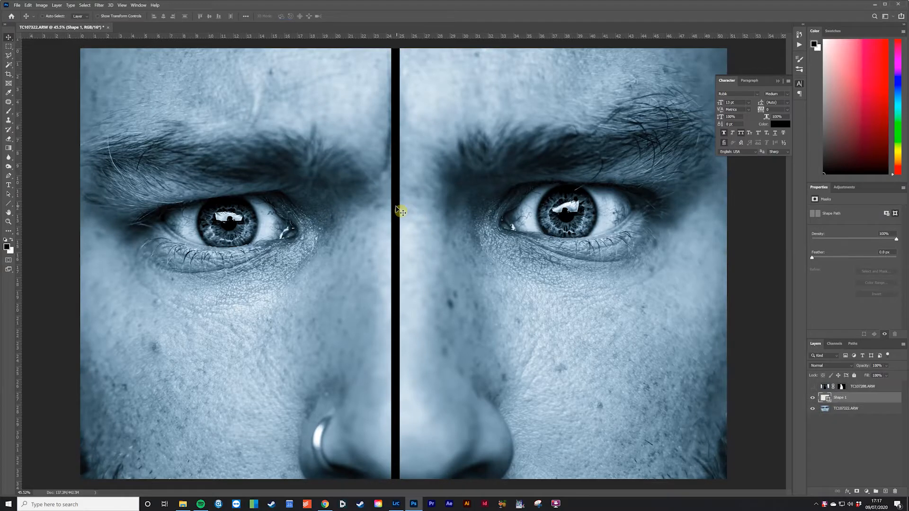
- Move the black vertical line so that it snaps to the exact horizontal centre of the canvas
drag(400, 212, 404, 209)
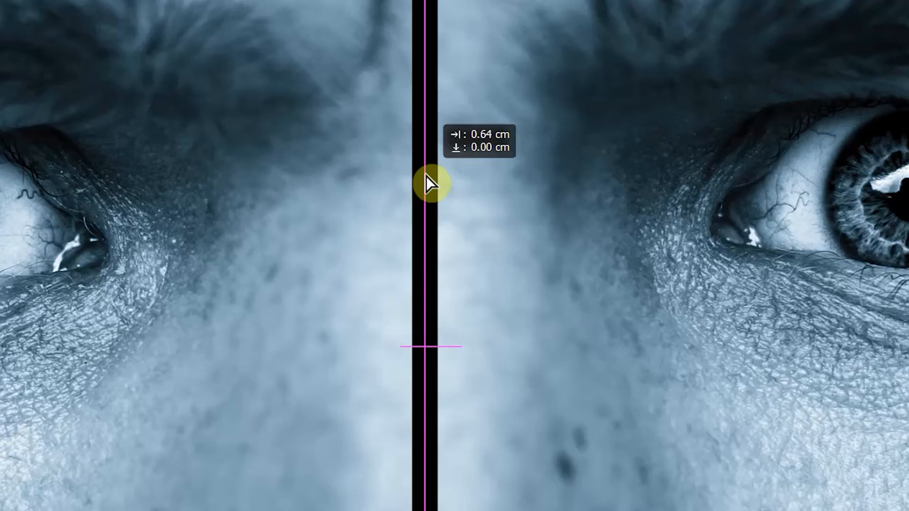
drag(426, 176, 425, 176)
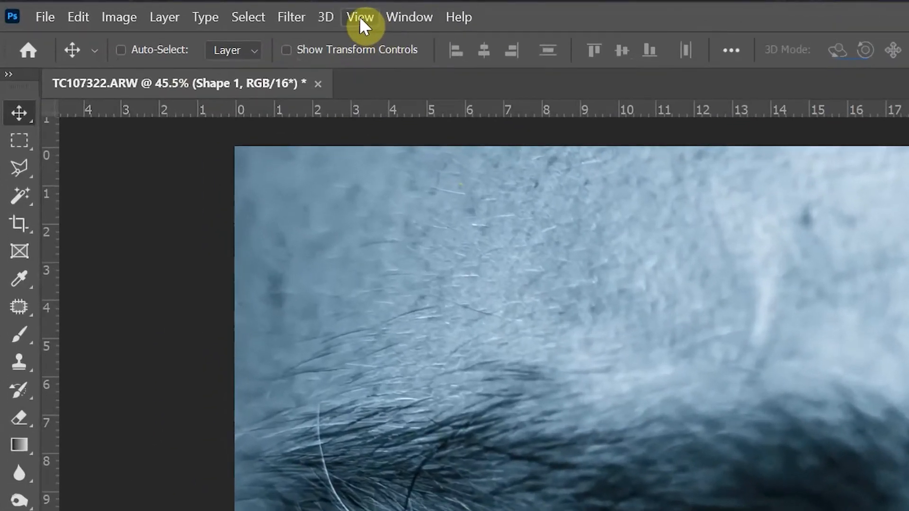
click(322, 16)
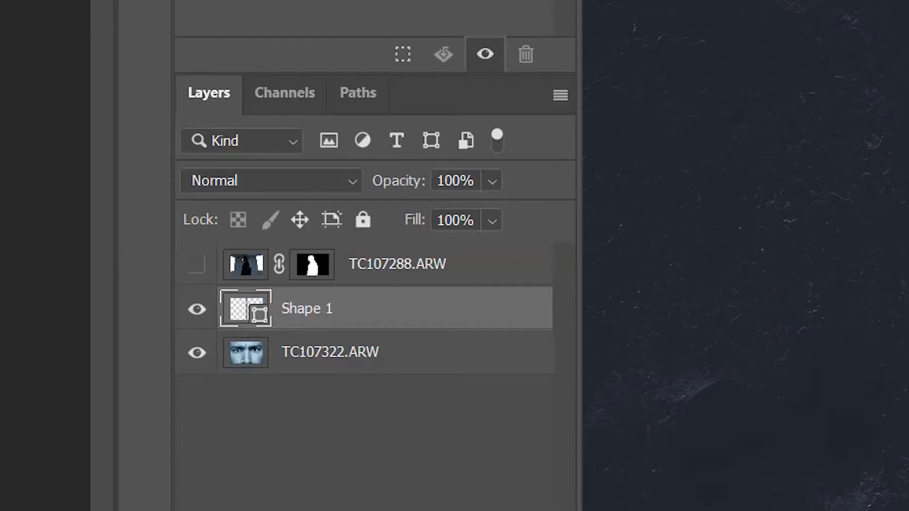
- Duplicate the vertical line four times and place the copies at both canvas edges and midway between each edge and the centre line
key(ctrl+j)
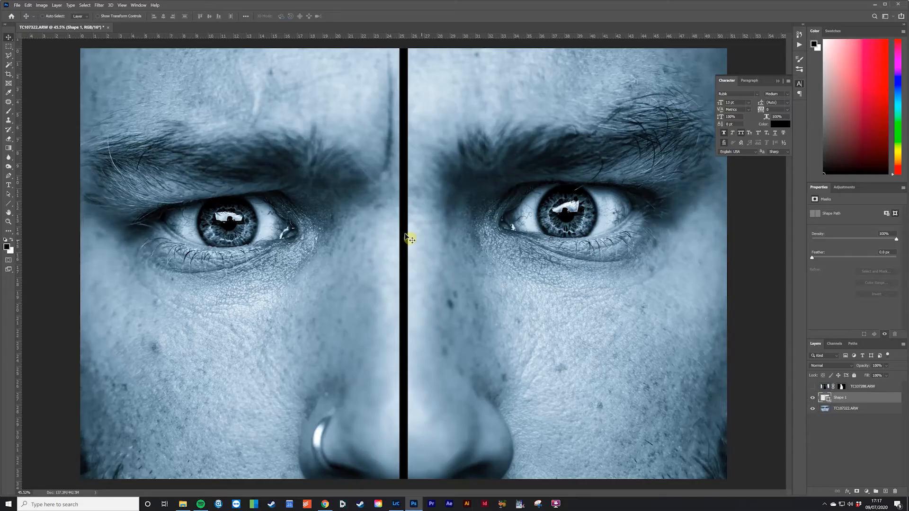
drag(403, 237, 726, 243)
key(ctrl+j)
drag(733, 278, 733, 275)
key(ctrl+j)
drag(634, 276, 556, 265)
key(ctrl+j)
drag(556, 264, 235, 265)
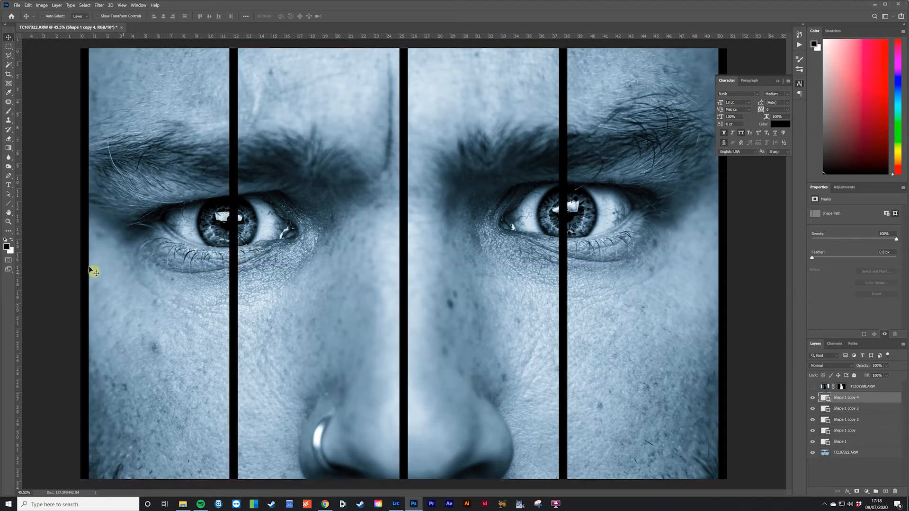
click(88, 269)
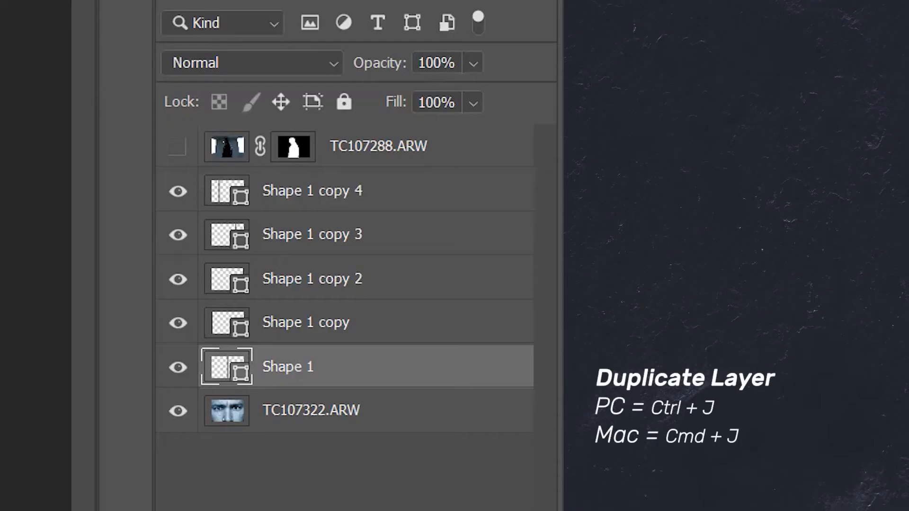
- Duplicate the centre line layer Shape 1 and rotate the copy 90° with Free Transform so it lies horizontally
key(ctrl+j)
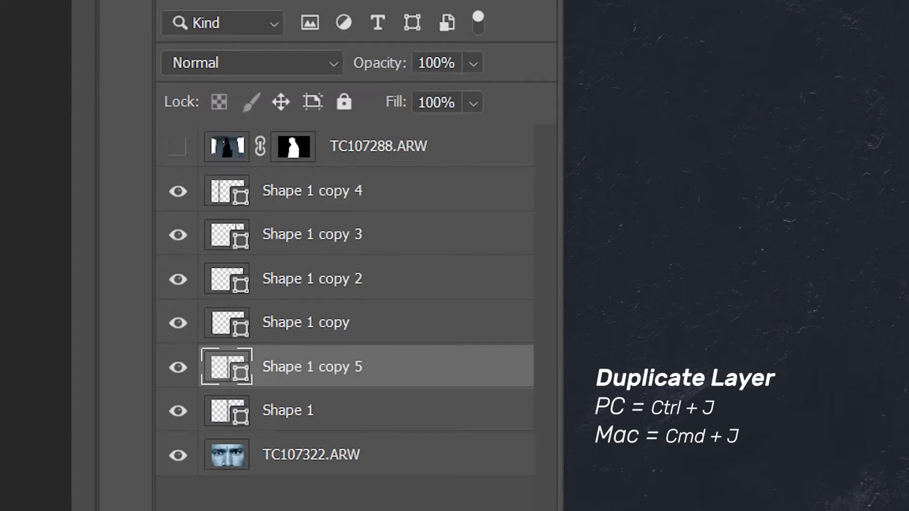
key(ctrl+t)
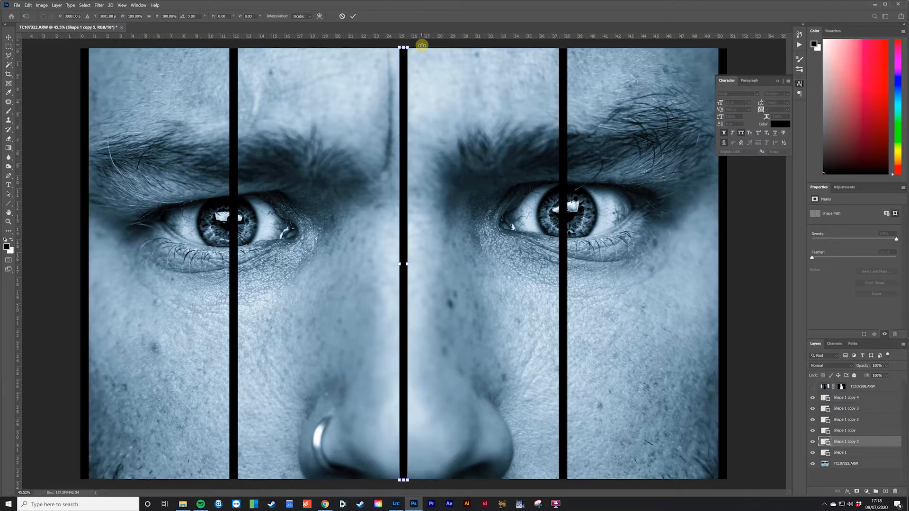
drag(422, 45, 619, 268)
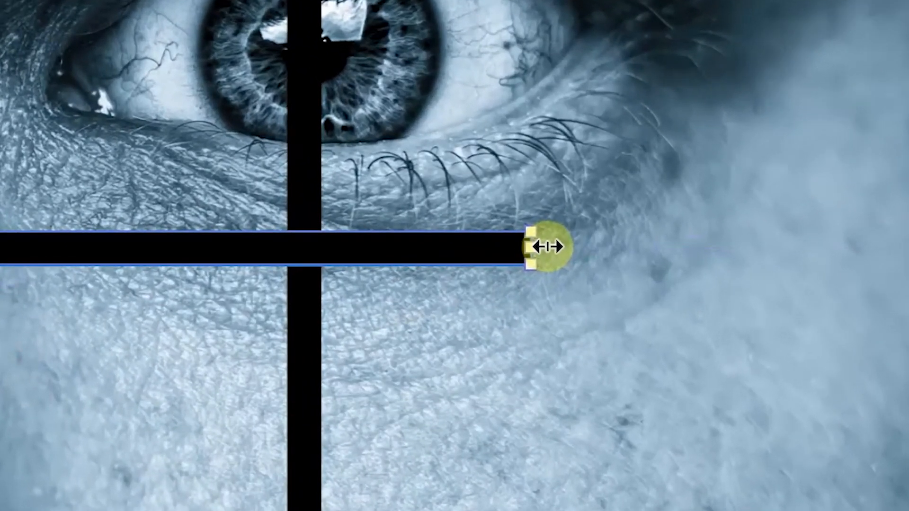
- Stretch the horizontal line to both side edges of the canvas, snap it to the canvas centre and apply the transform
drag(548, 246, 731, 268)
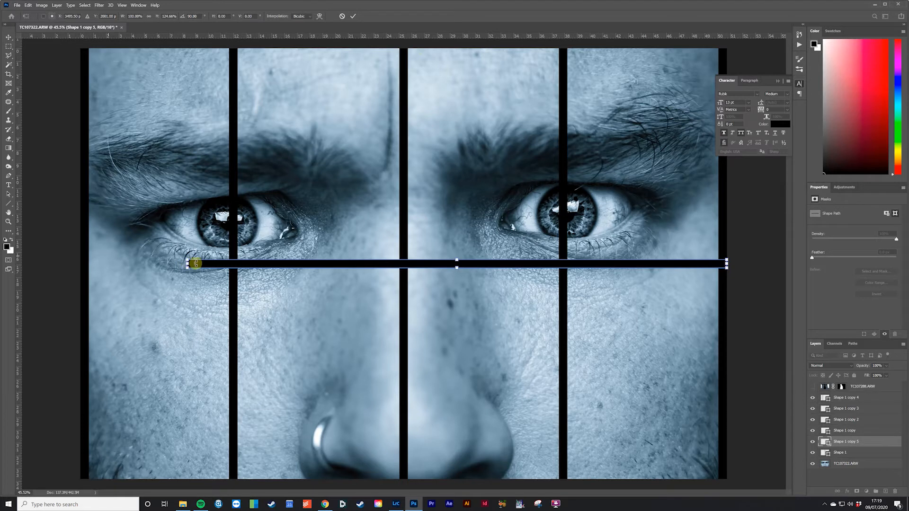
drag(188, 264, 80, 261)
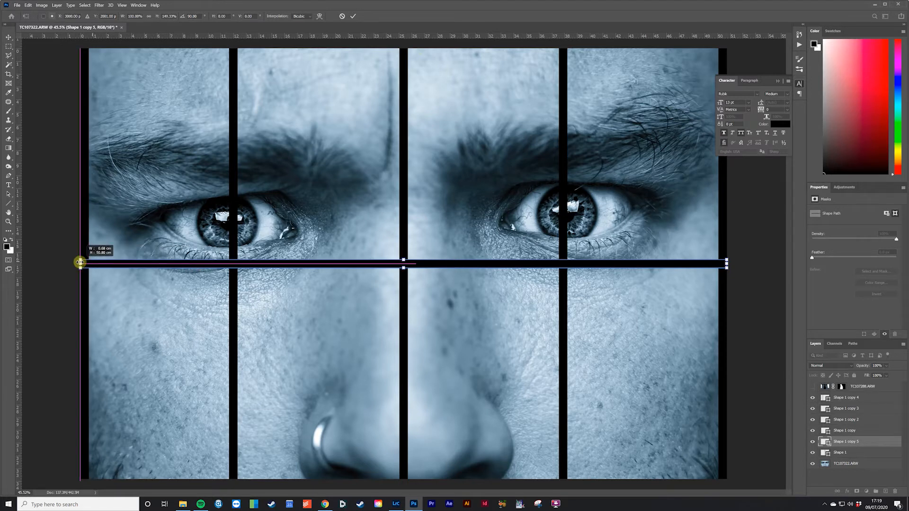
drag(80, 261, 80, 262)
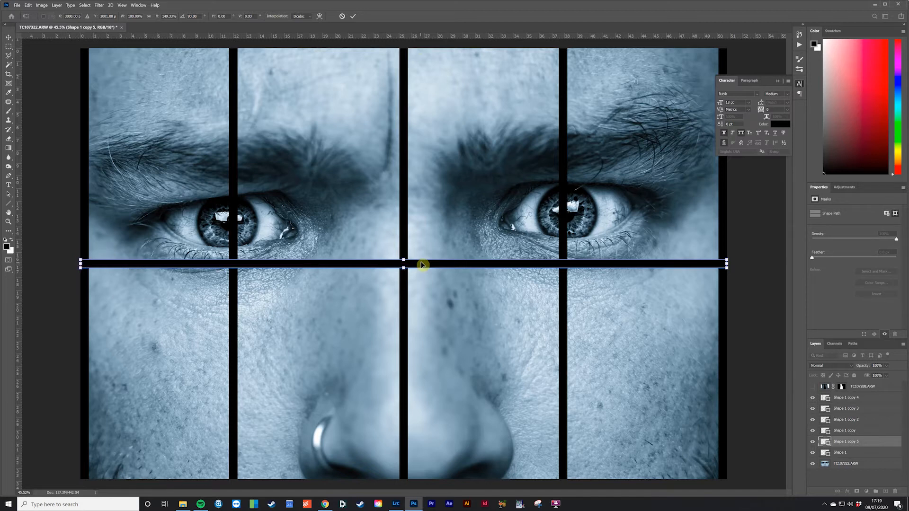
drag(422, 264, 421, 264)
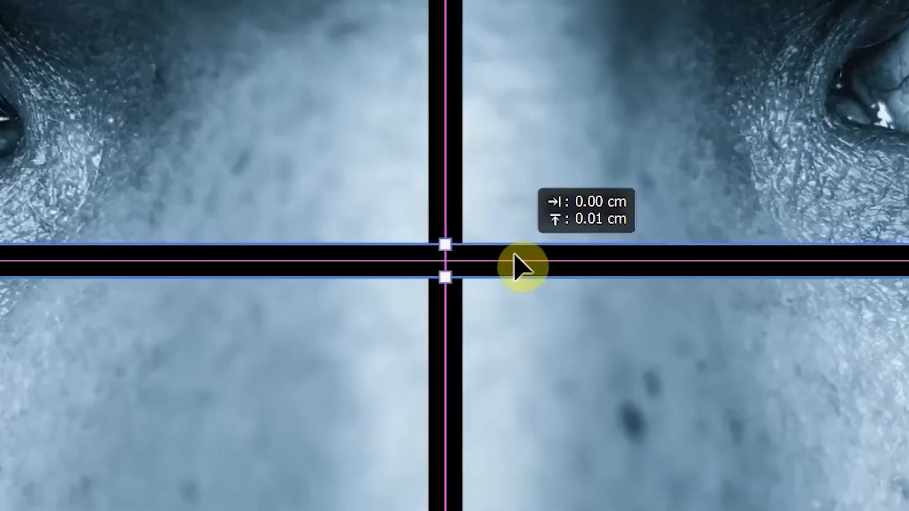
drag(514, 255, 514, 256)
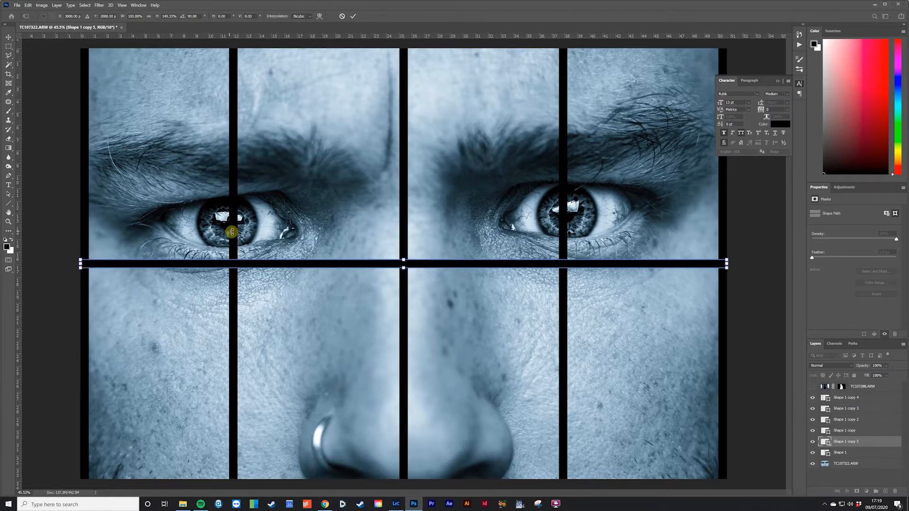
key(Return)
- Duplicate the horizontal line four times and space the copies evenly to form four rows, with lines at the canvas's upper and lower edges
key(ctrl+j)
drag(451, 269, 416, 162)
key(ctrl+j)
key(ctrl+j)
key(ctrl+j)
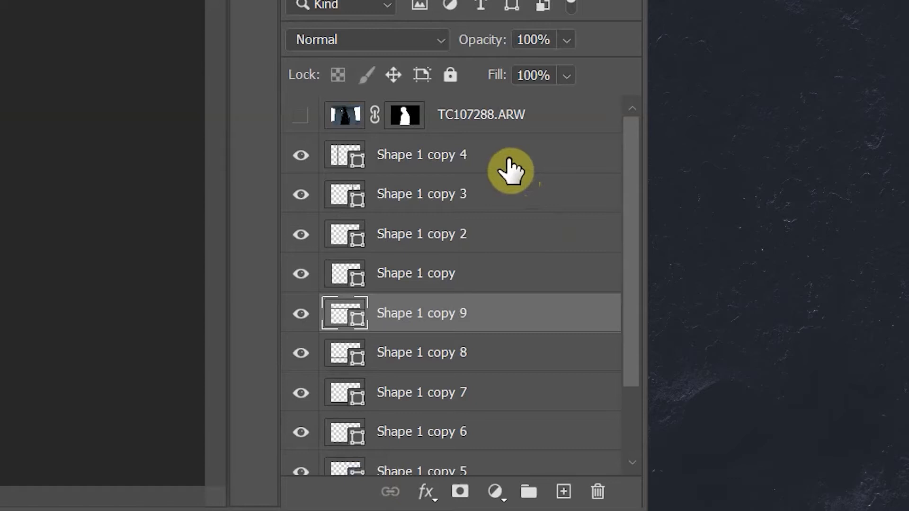
- Group all the line layers from Shape 1 to Shape 1 copy 4 and name the group TV Grid
click(510, 172)
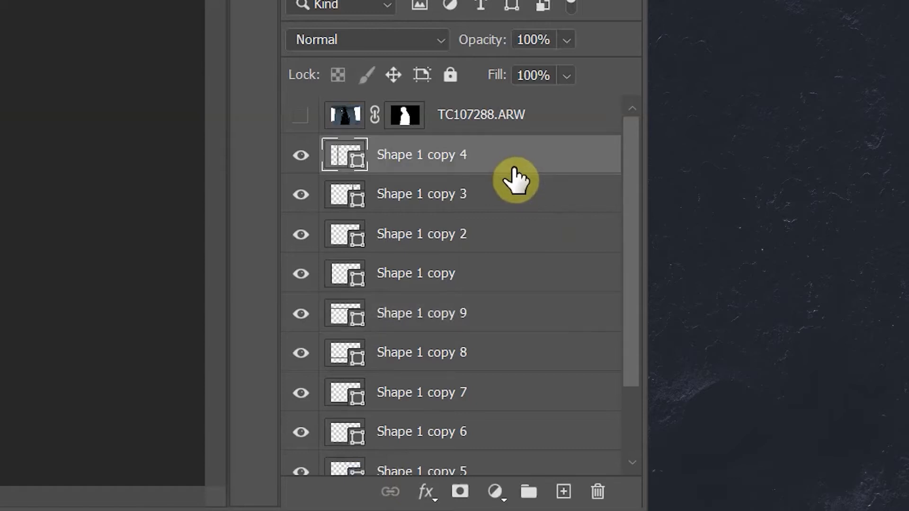
scroll(517, 185, down, 3)
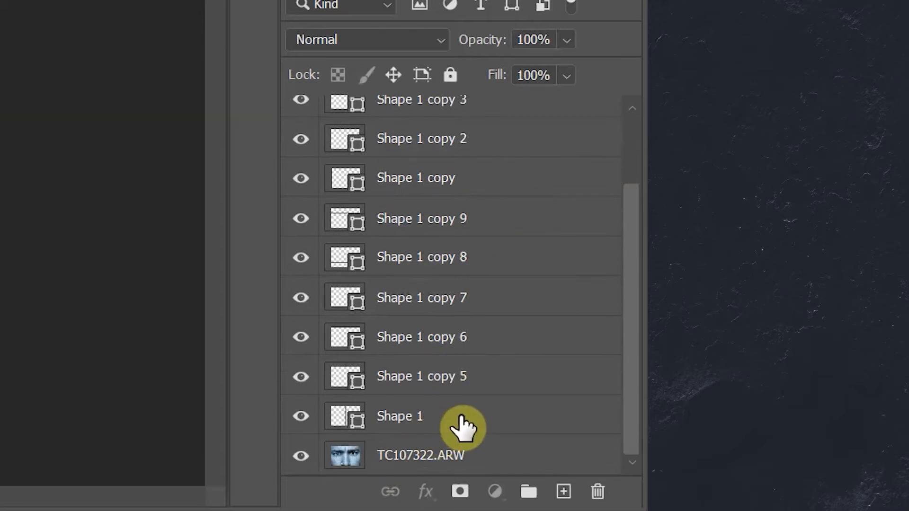
shift+click(462, 418)
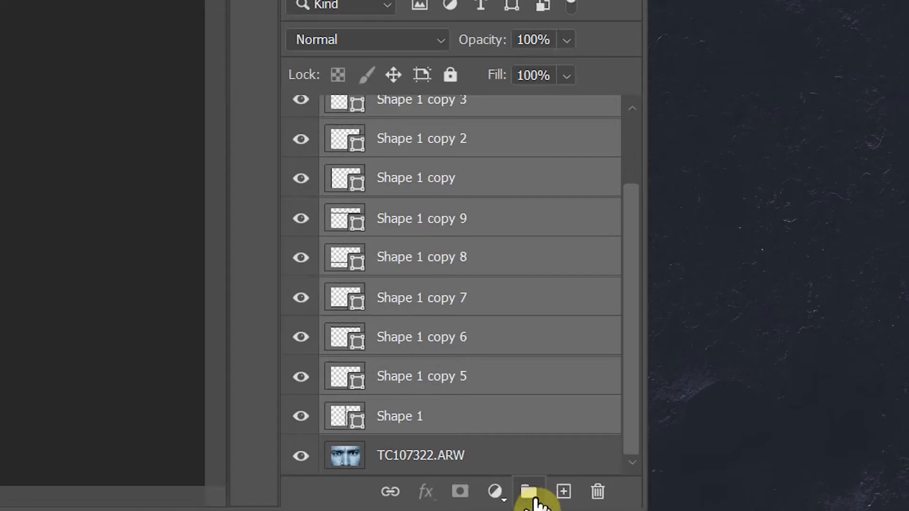
click(532, 494)
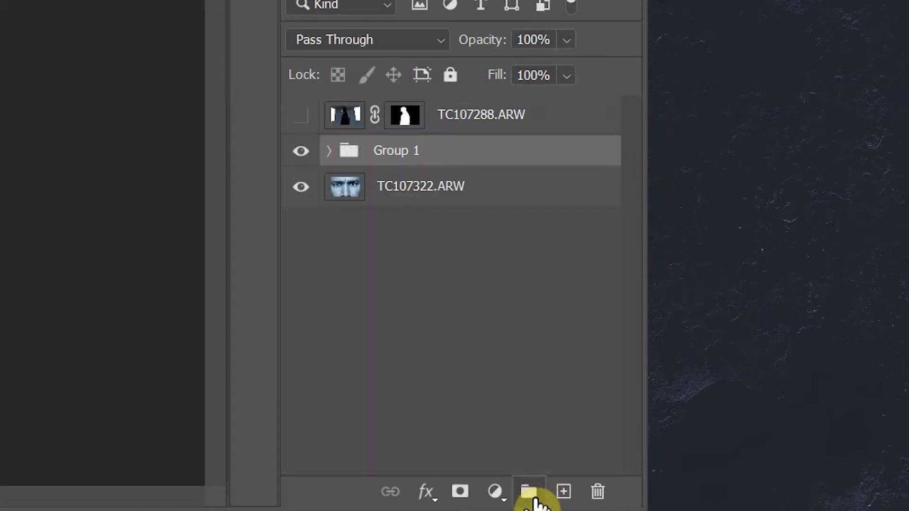
double_click(396, 152)
text(TV Grid)
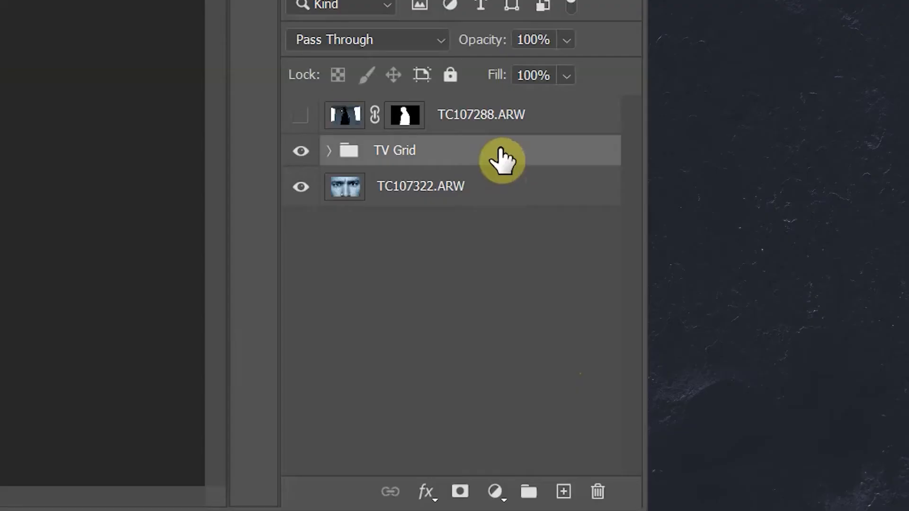
- Add a Bevel & Emboss effect to the TV Grid group with Pillow Emboss style, Chisel Soft technique and 100% depth
double_click(499, 164)
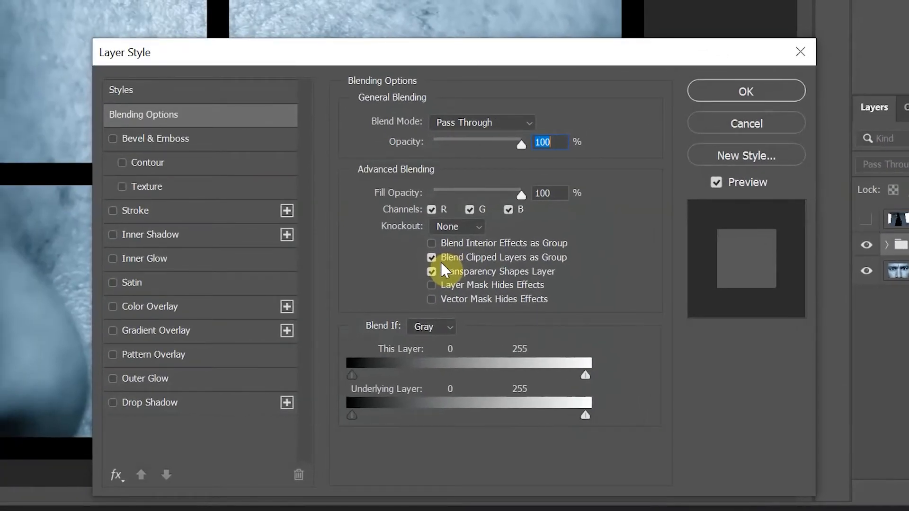
click(146, 141)
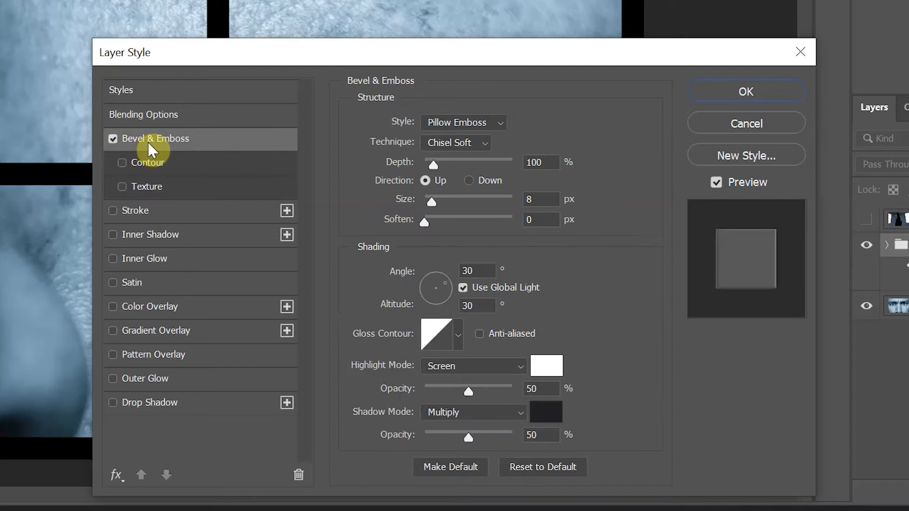
click(503, 124)
click(472, 181)
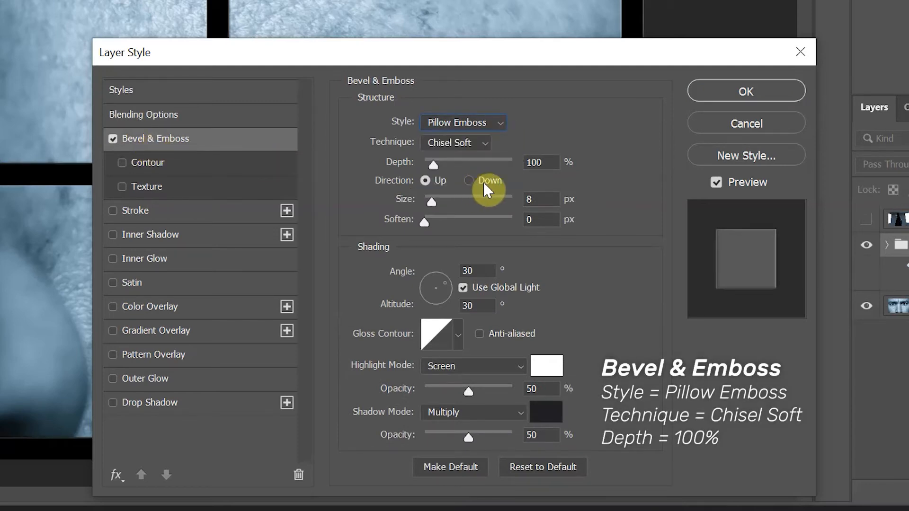
click(483, 143)
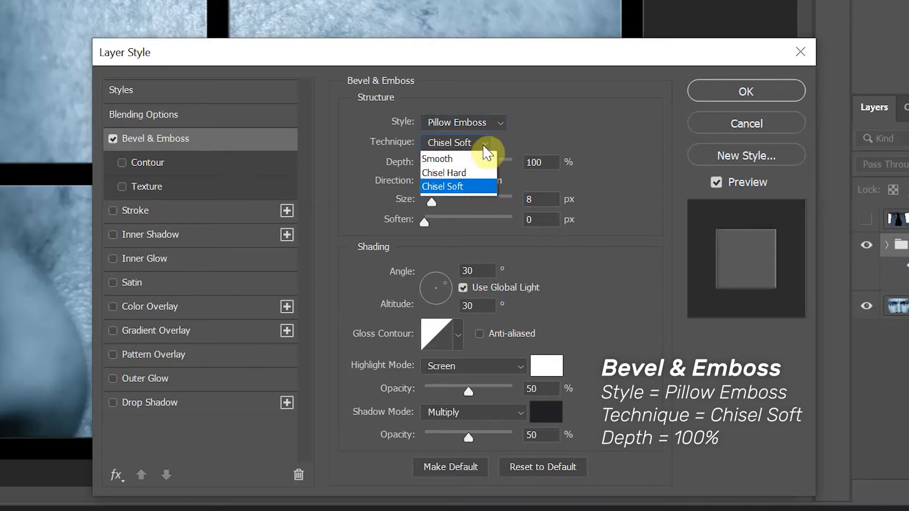
click(466, 189)
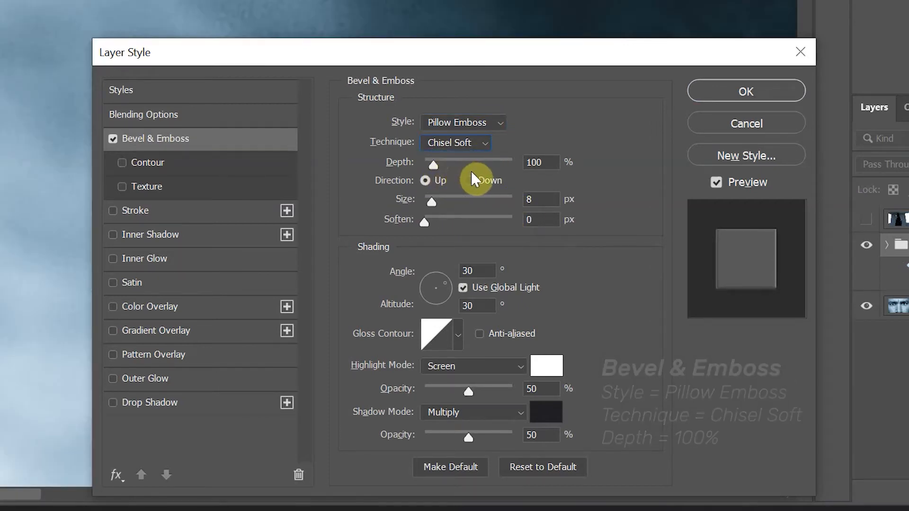
key(Tab)
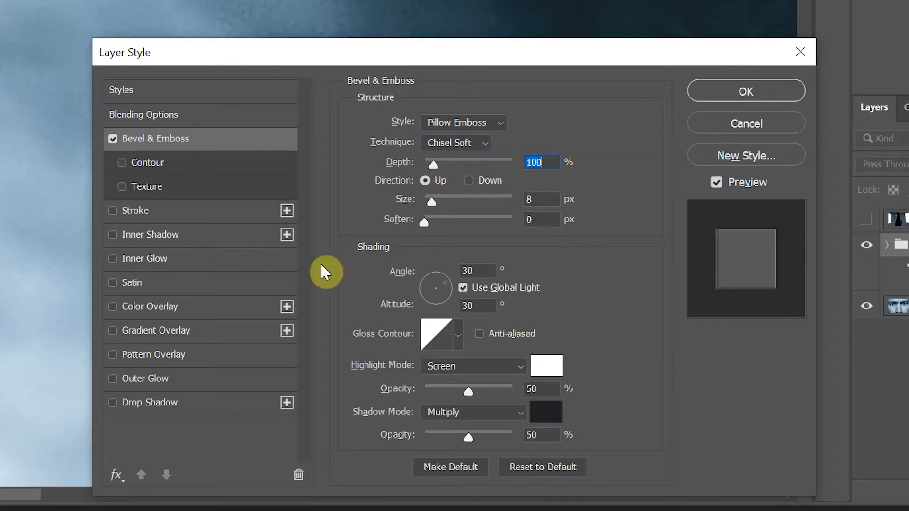
- Add an Outer Glow to the TV Grid group in dark colour #16191e with 10% spread and 250 px size
click(176, 379)
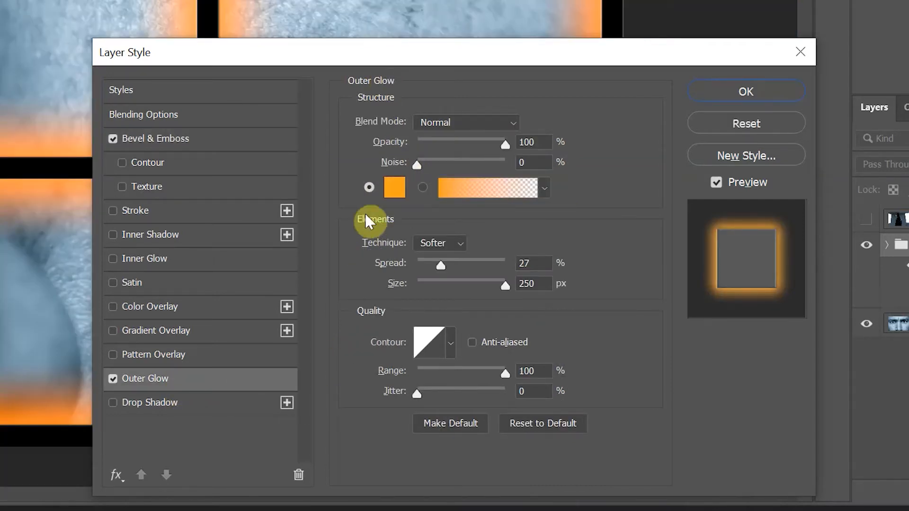
click(395, 189)
click(459, 185)
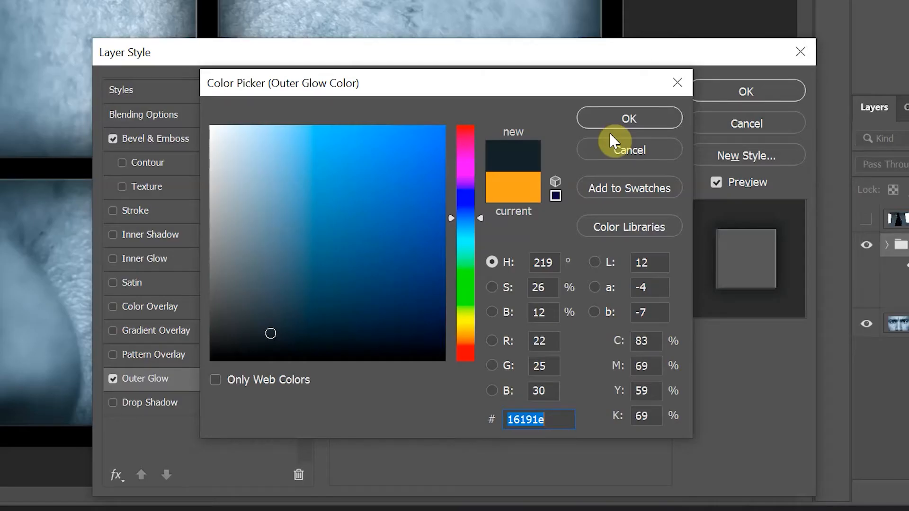
click(628, 118)
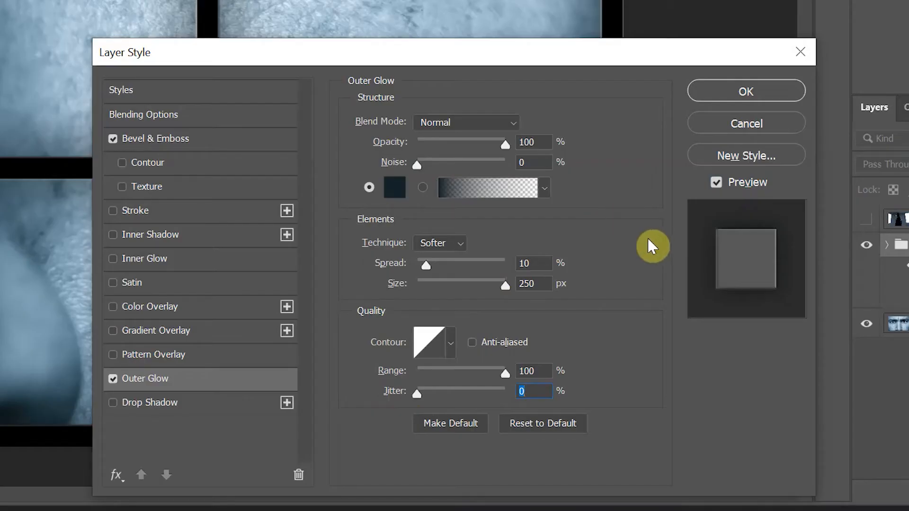
- Add a Drop Shadow with 0 px distance, 20% spread and 60 px size, and apply the layer style to the grid
click(189, 401)
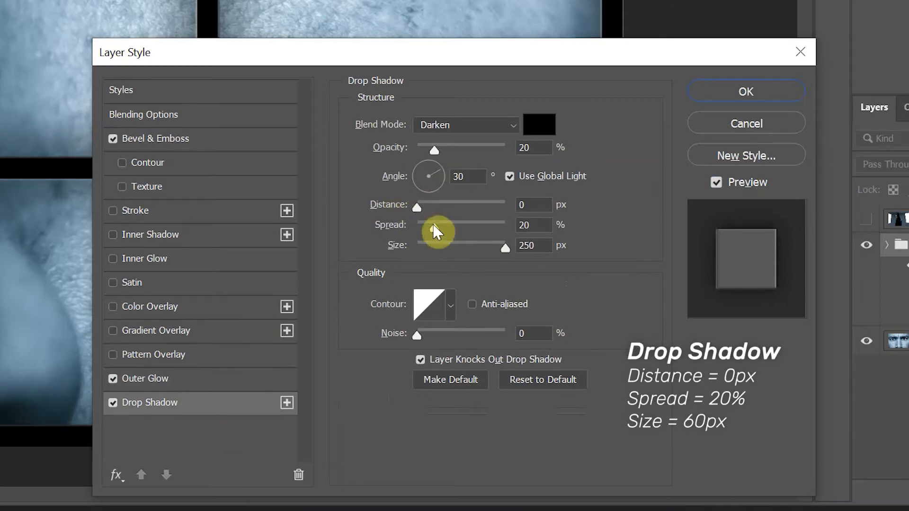
double_click(532, 246)
text(60)
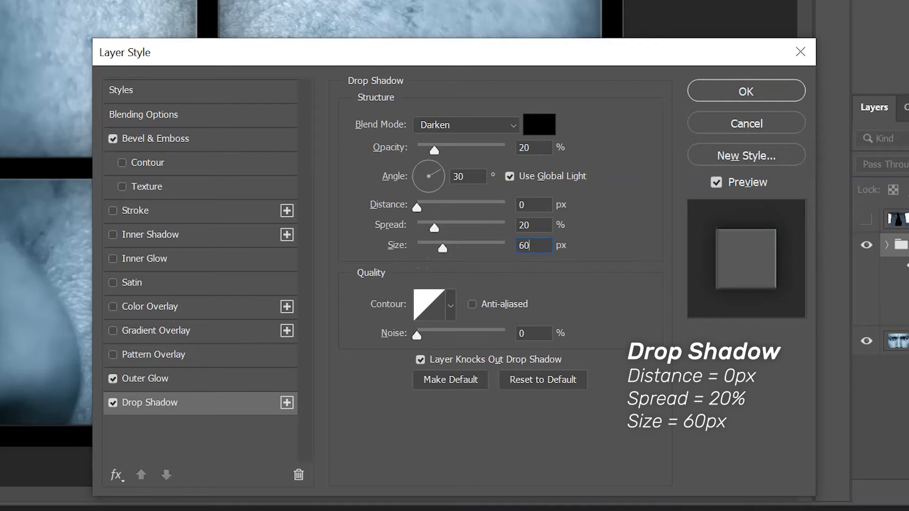
click(717, 88)
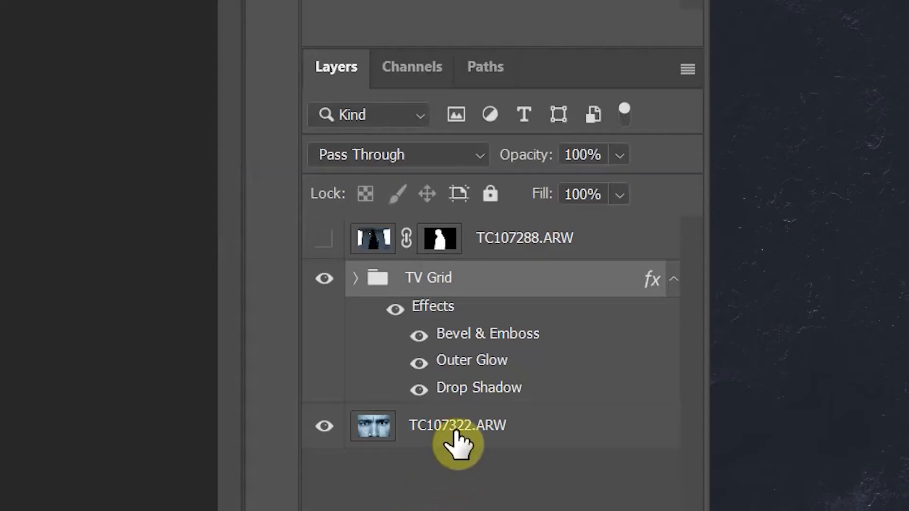
- Rescale the portrait layer TC107322.ARW proportionally with Free Transform to fit the eyes within the grid
click(454, 426)
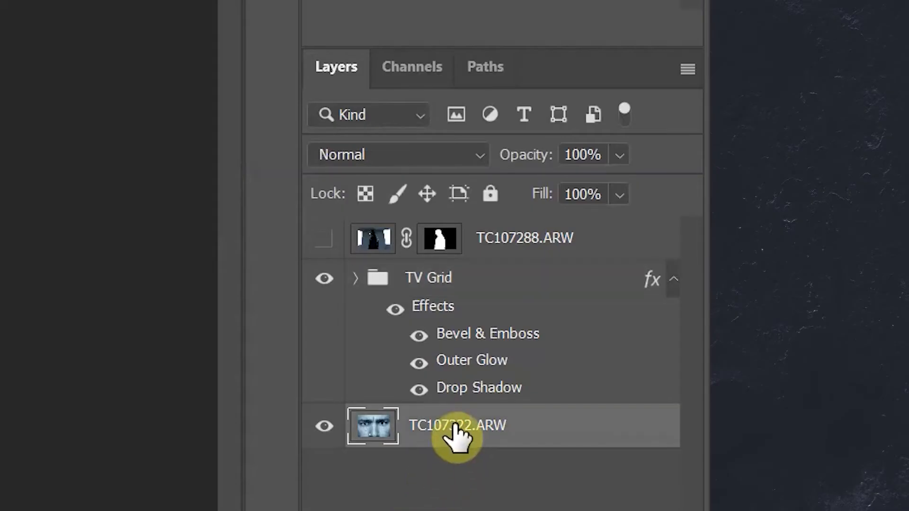
key(ctrl+t)
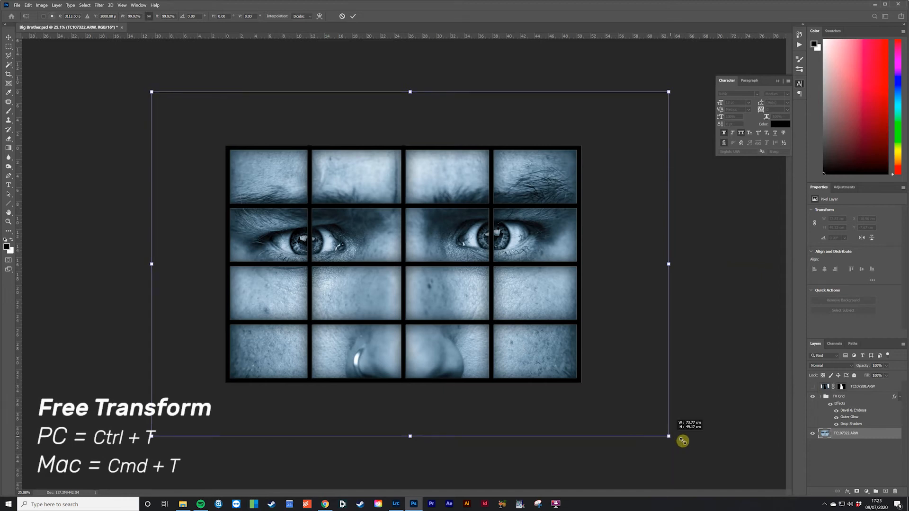
drag(682, 440, 709, 450)
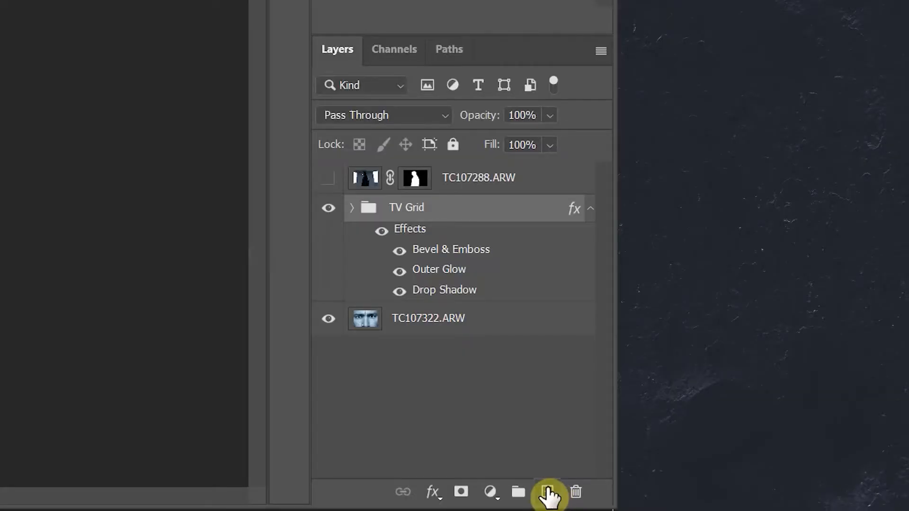
- Create a new layer above the TV Grid group and fill the whole canvas with 50% Gray
click(548, 494)
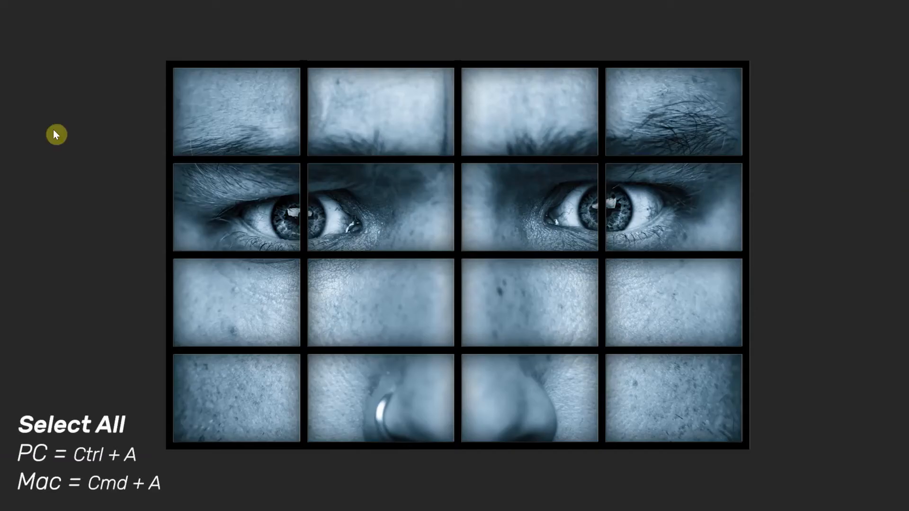
key(ctrl+a)
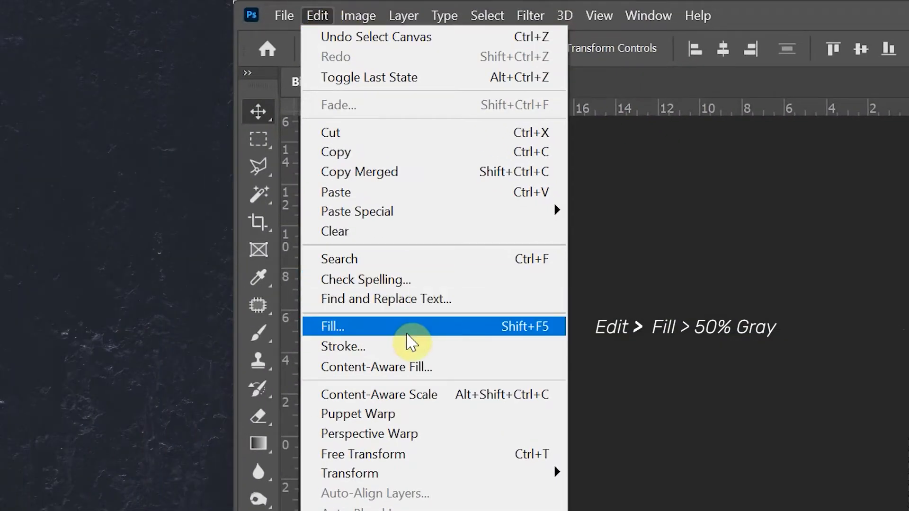
click(309, 263)
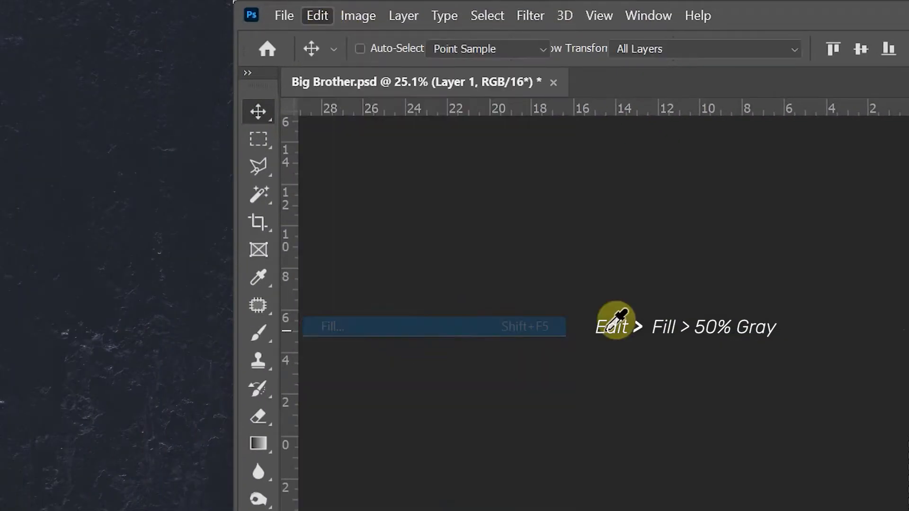
click(514, 182)
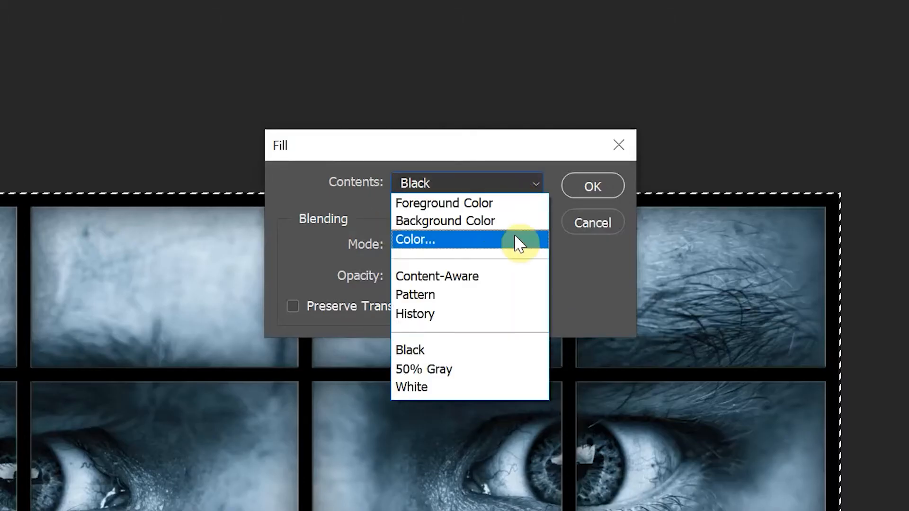
click(482, 376)
click(589, 185)
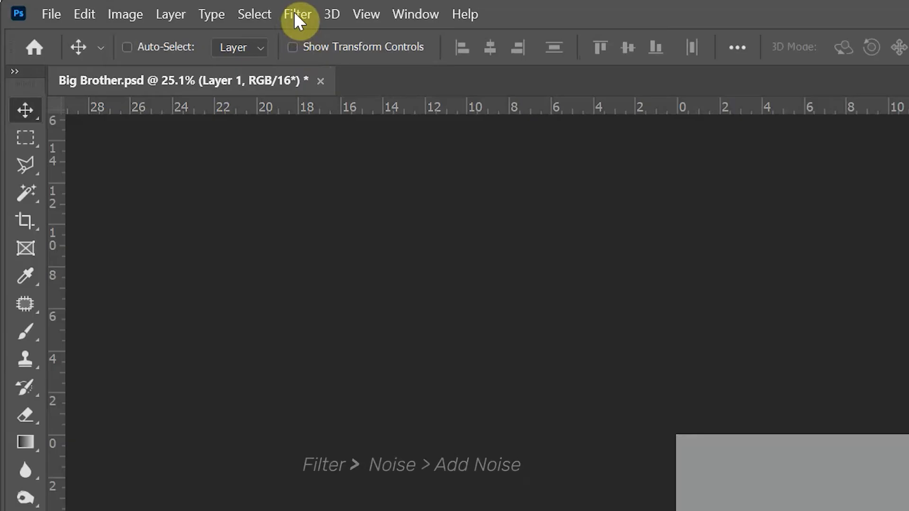
- Add 25% Gaussian monochromatic noise to the gray layer with the Add Noise filter
click(298, 14)
mouse_move(523, 301)
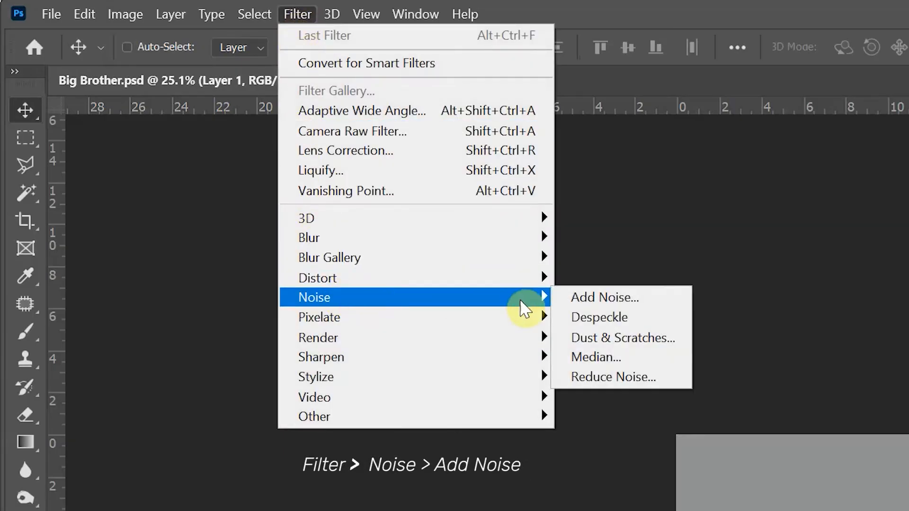
click(622, 298)
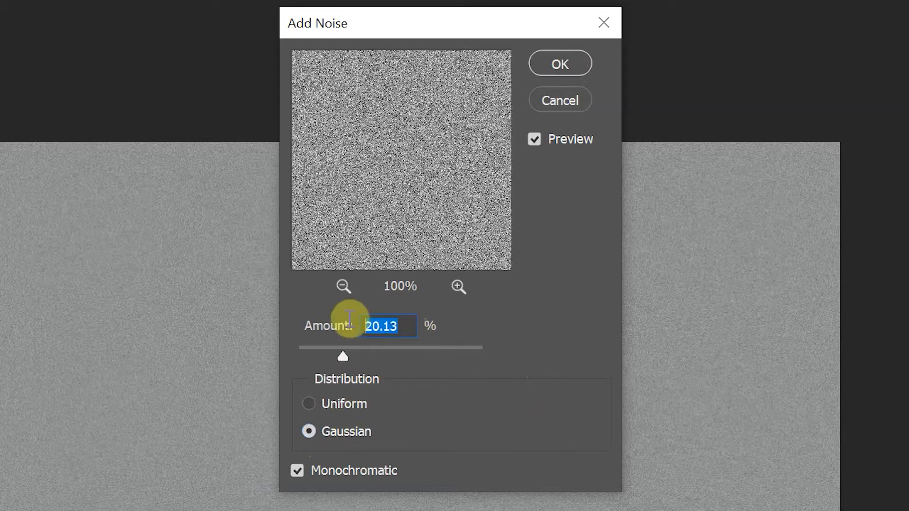
text(25)
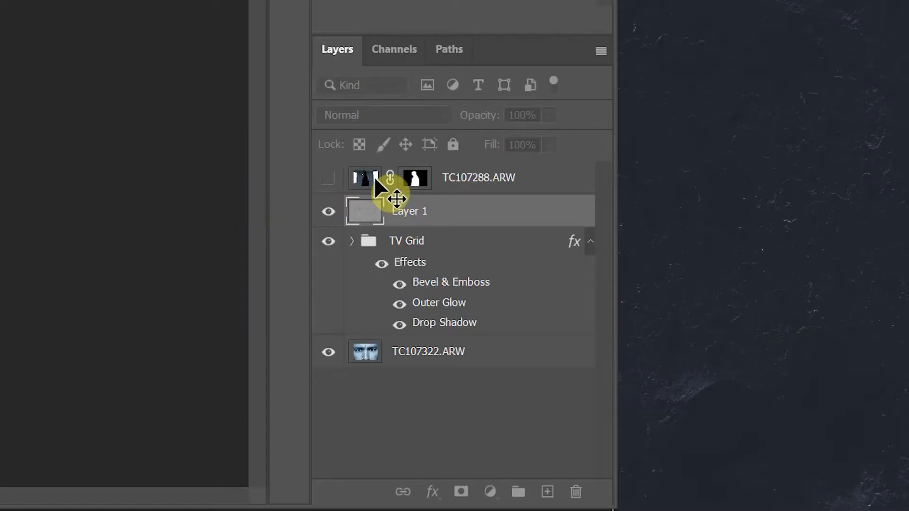
- Set the noise layer's blend mode to Overlay and move it below the TV Grid group, above the portrait
click(386, 115)
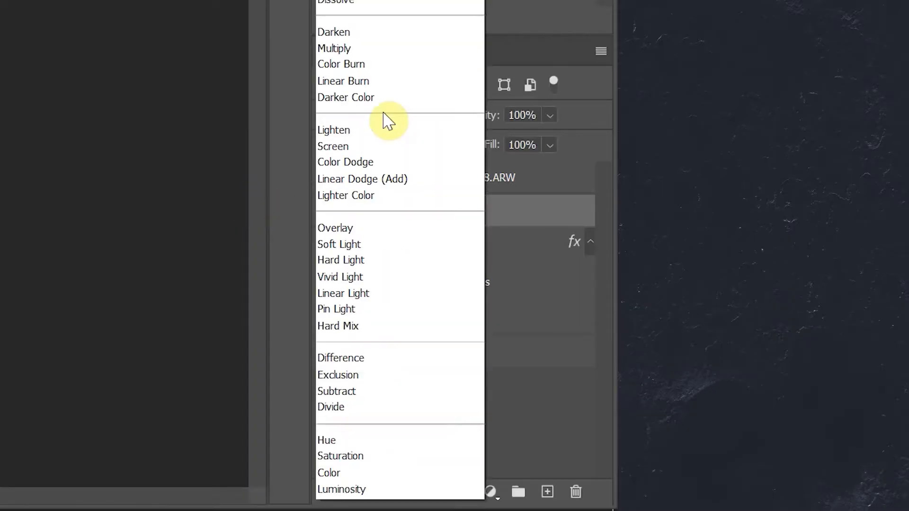
click(370, 230)
drag(454, 219, 462, 360)
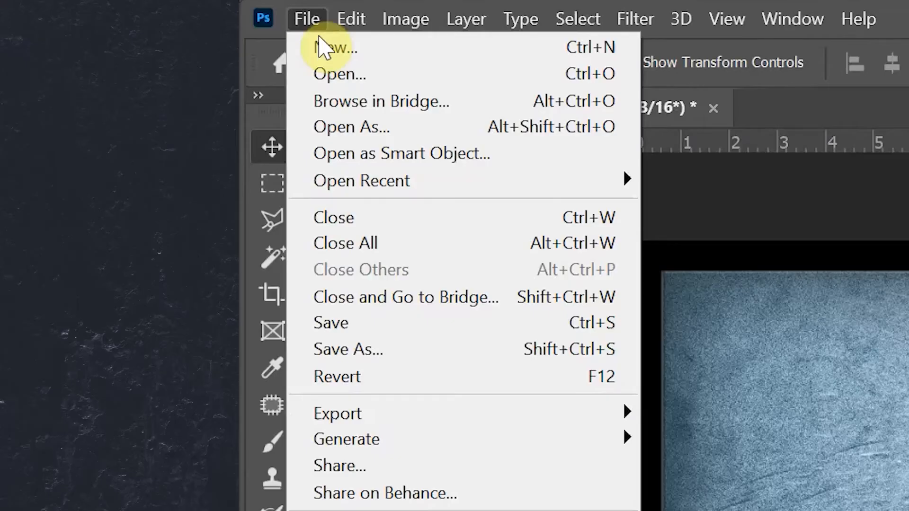
- Create a new RGB document 1 px wide and 12 px high for the scan-line pattern
click(332, 47)
drag(678, 146, 630, 143)
drag(676, 189, 649, 187)
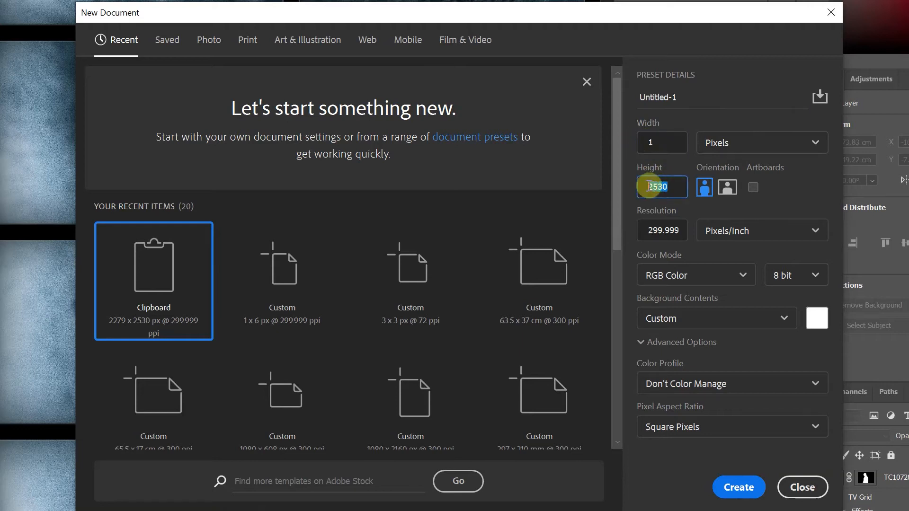
click(742, 488)
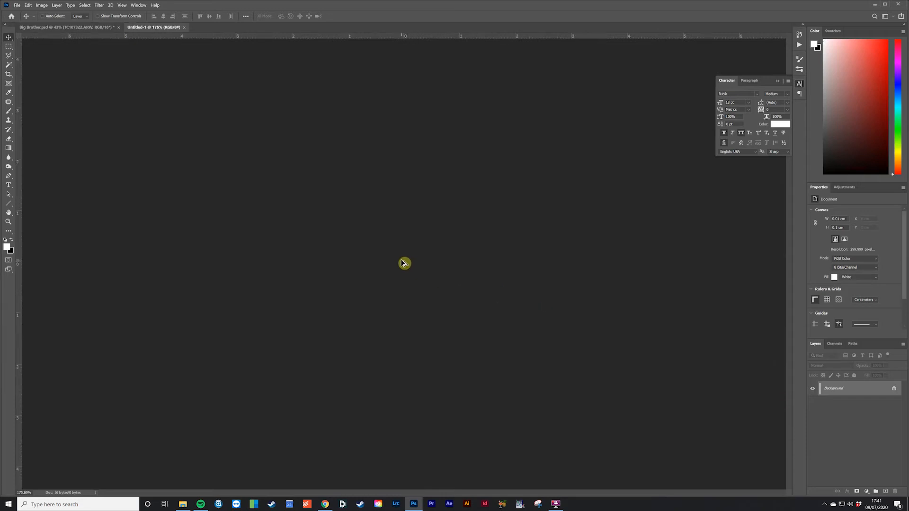
- Paint the upper half of the narrow canvas black with a 1 px Brush at 100% hardness
scroll(410, 269, up, 5)
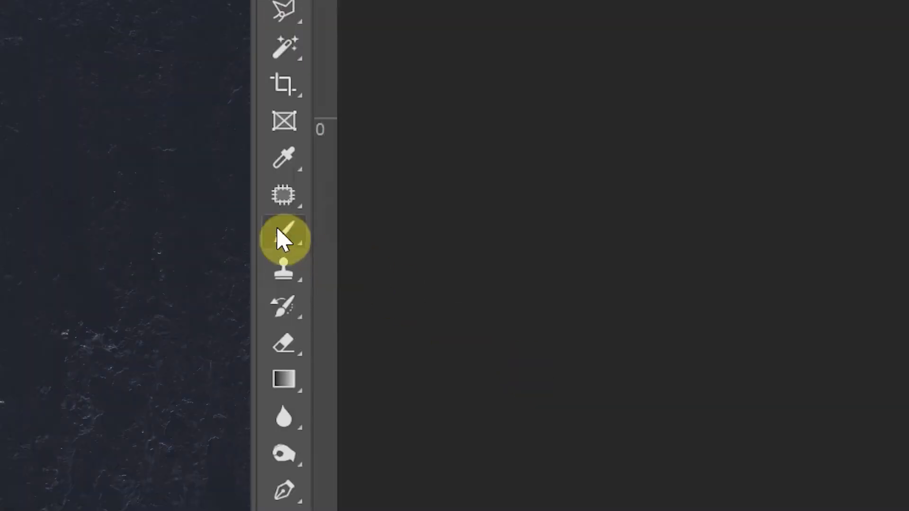
click(8, 111)
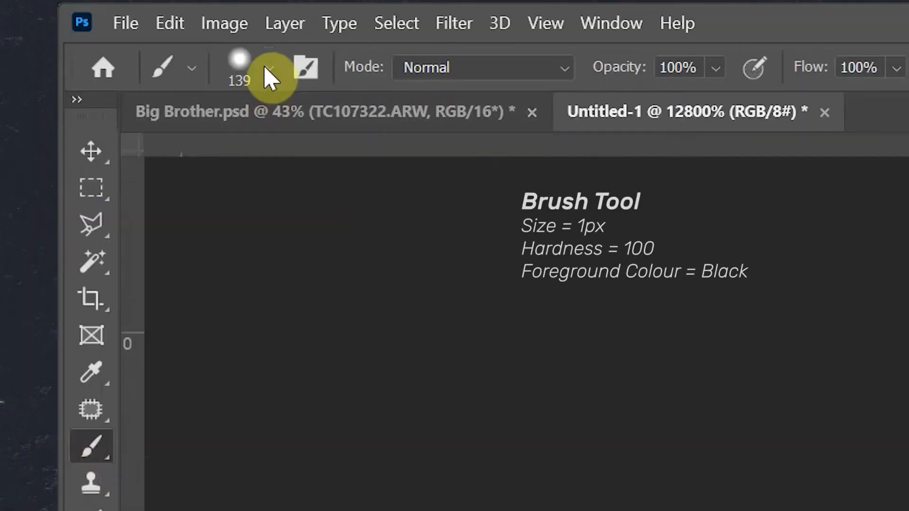
click(270, 71)
drag(284, 164, 211, 160)
mouse_move(296, 225)
mouse_down()
mouse_move(322, 235)
mouse_move(512, 234)
mouse_up()
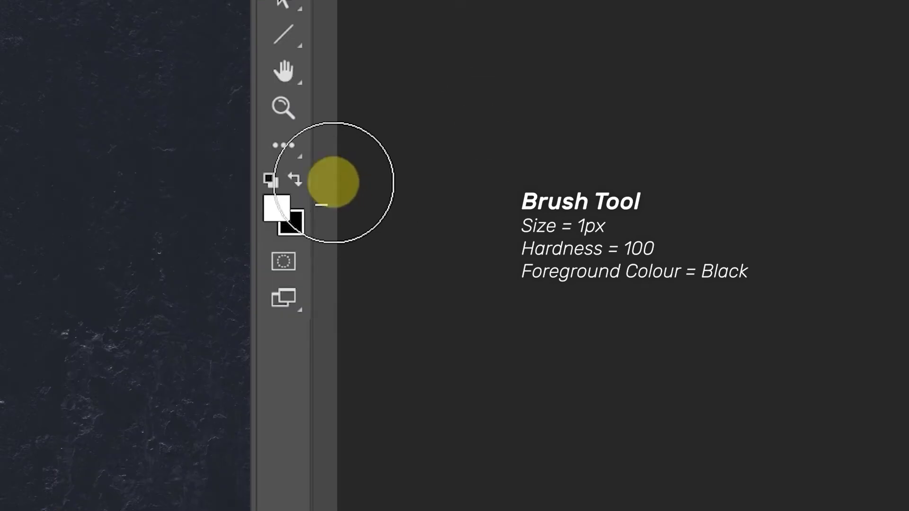
click(293, 180)
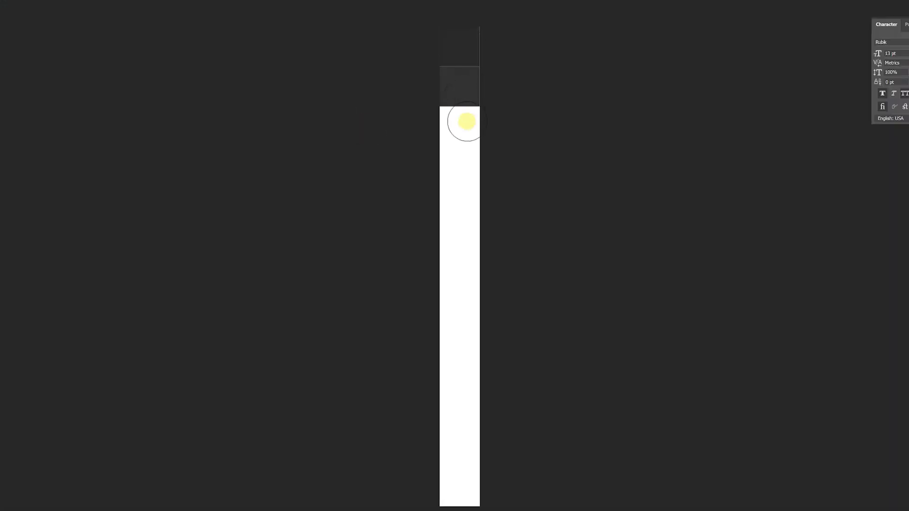
mouse_move(466, 121)
mouse_down()
mouse_move(462, 251)
mouse_move(459, 230)
mouse_up()
drag(460, 175, 463, 62)
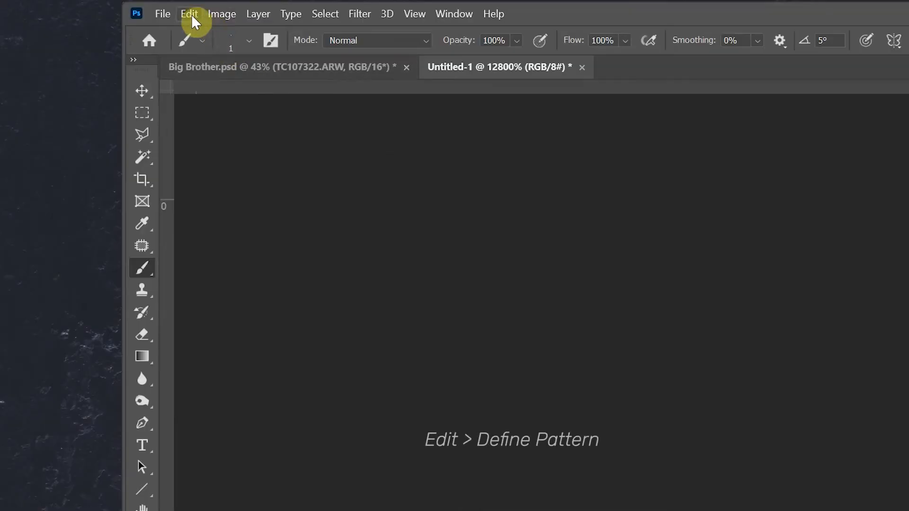
- Define the half-black, half-white canvas as a pattern named "TV Scan Lines"
click(189, 14)
click(255, 452)
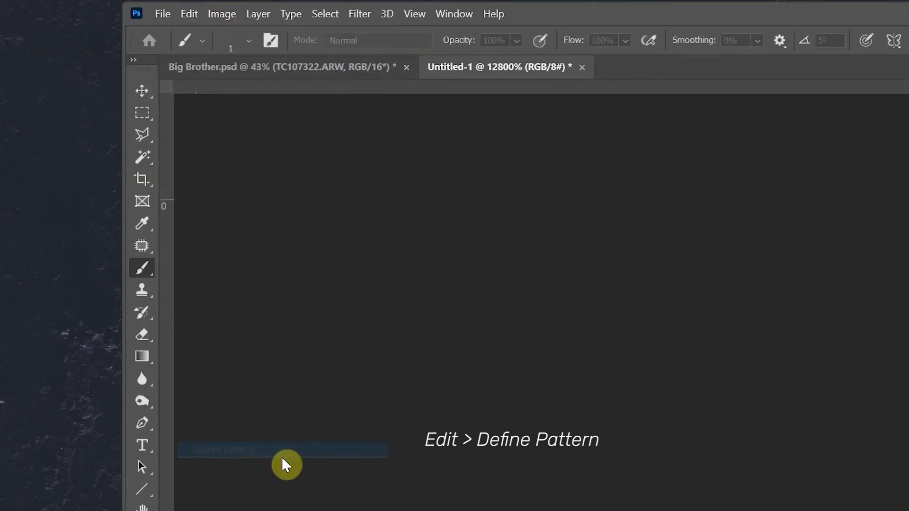
text(TV)
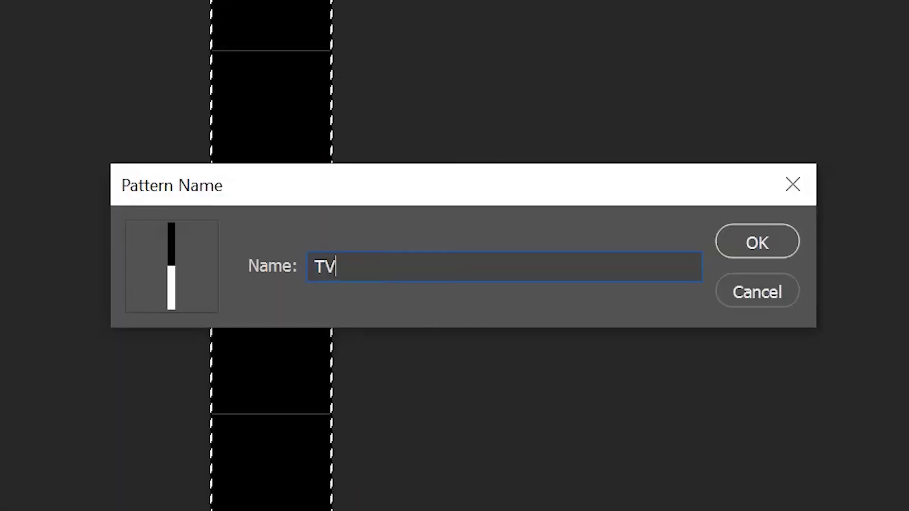
text( Scan Lines)
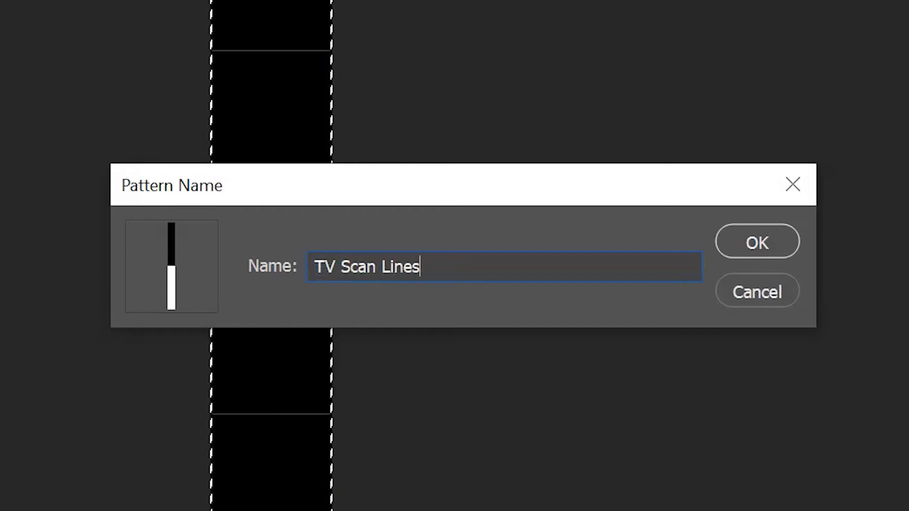
click(757, 243)
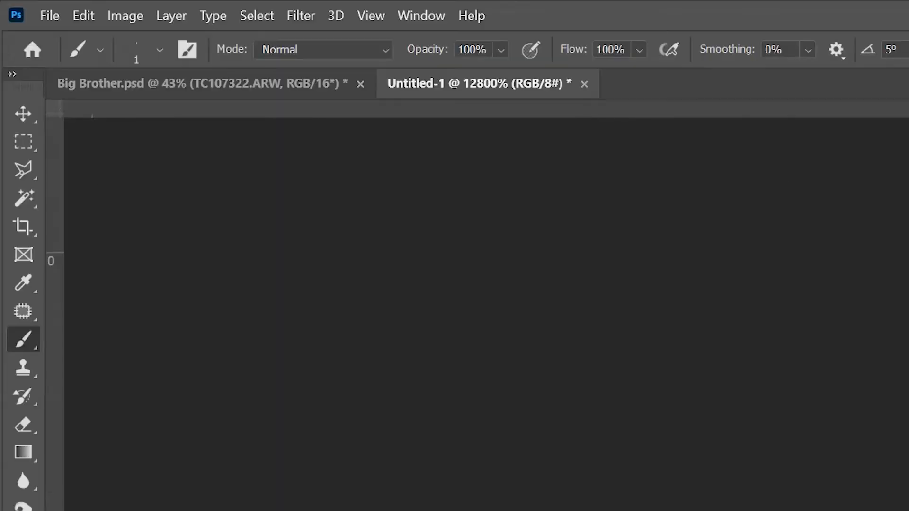
- In Big Brother.psd, add a layer directly above the portrait and fill the whole canvas with the TV Scan Lines pattern
click(192, 81)
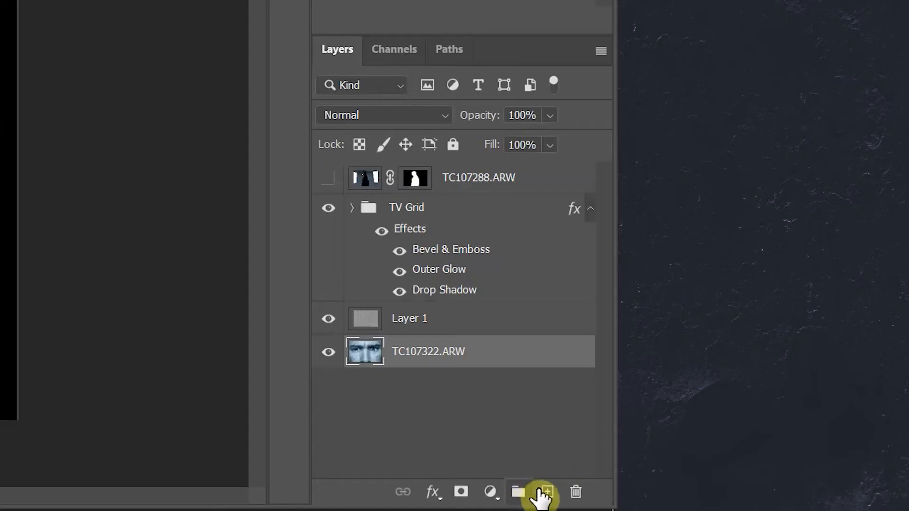
click(546, 492)
key(ctrl+a)
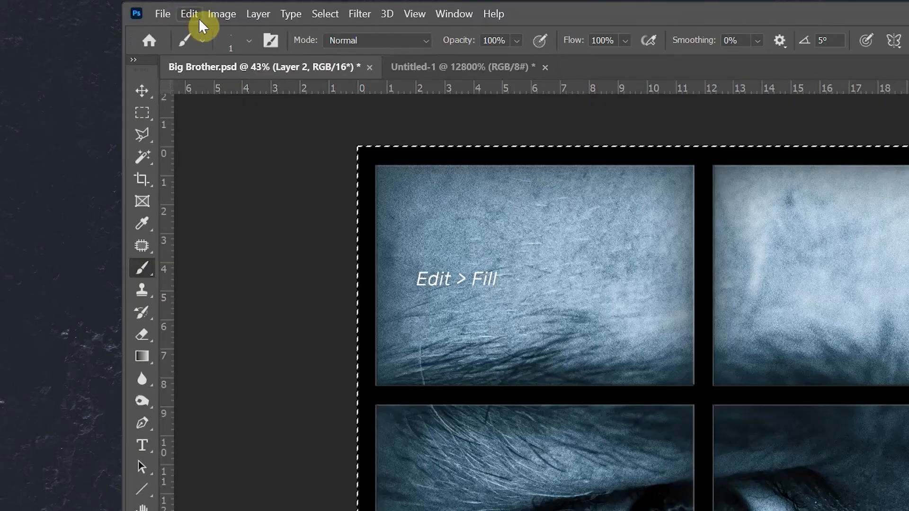
click(28, 5)
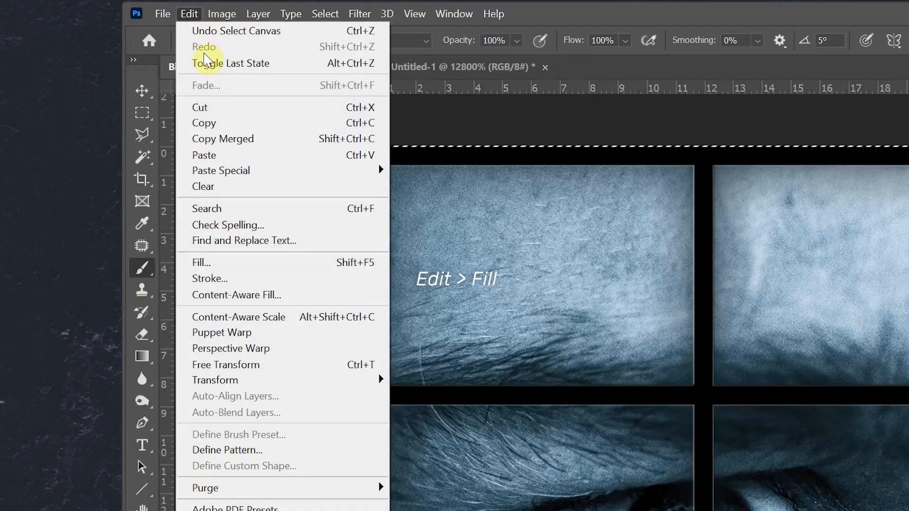
click(256, 267)
click(446, 108)
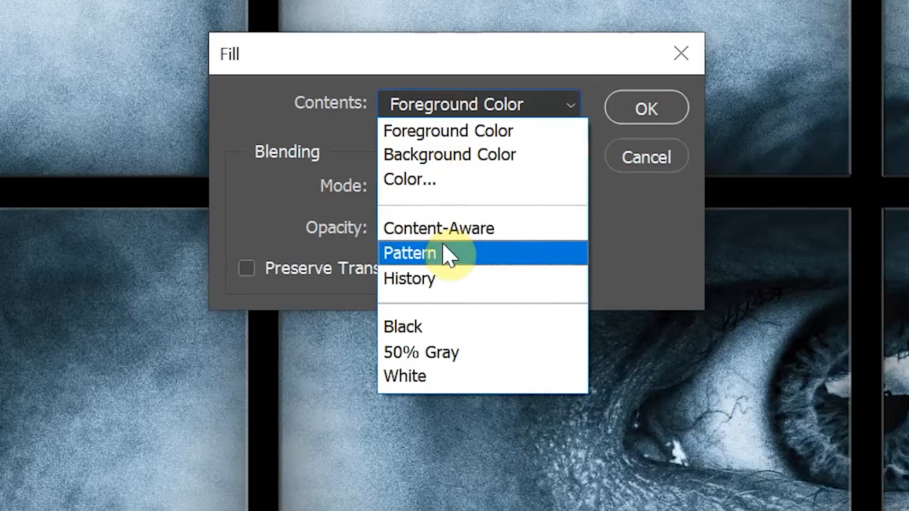
click(446, 254)
click(432, 186)
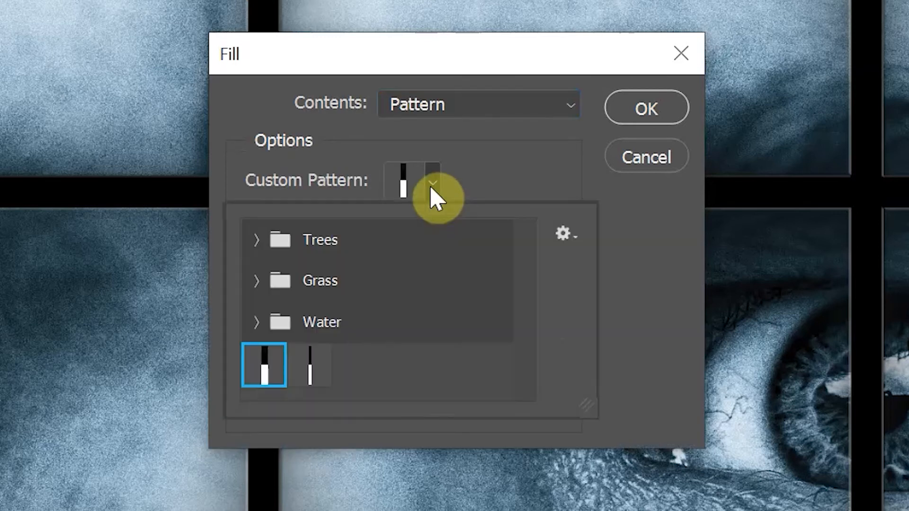
click(310, 367)
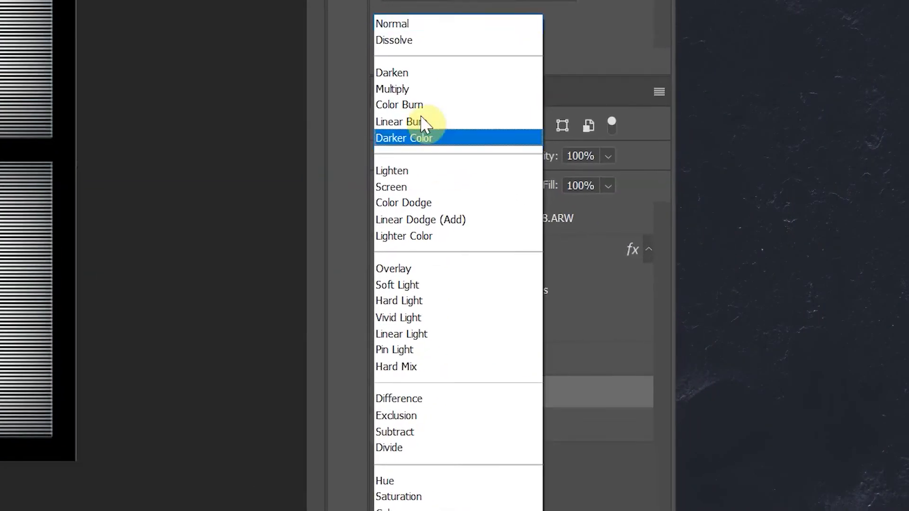
- Set the scan-line layer's blend mode to Multiply and adjust its opacity
click(408, 90)
click(527, 156)
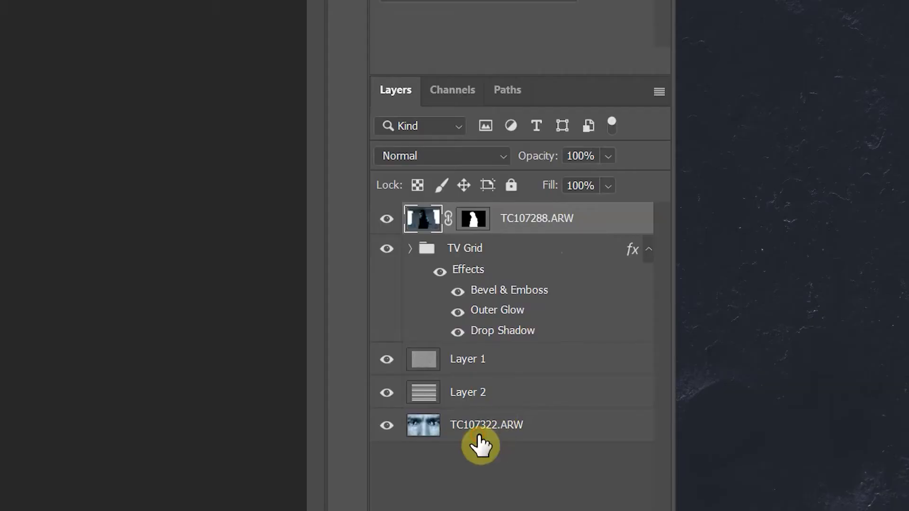
- Duplicate the portrait layer TC107322.ARW and move the copy above the TV Grid group, below the hooded figure
click(480, 445)
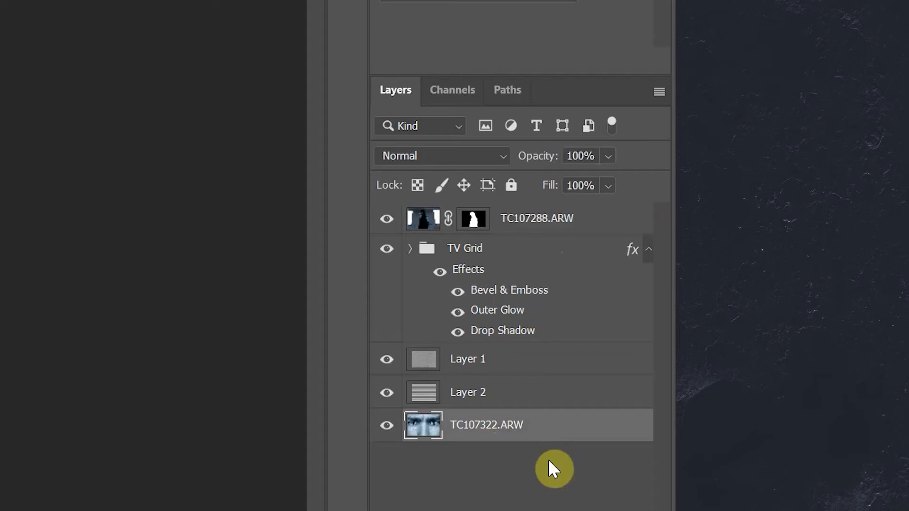
key(ctrl+j)
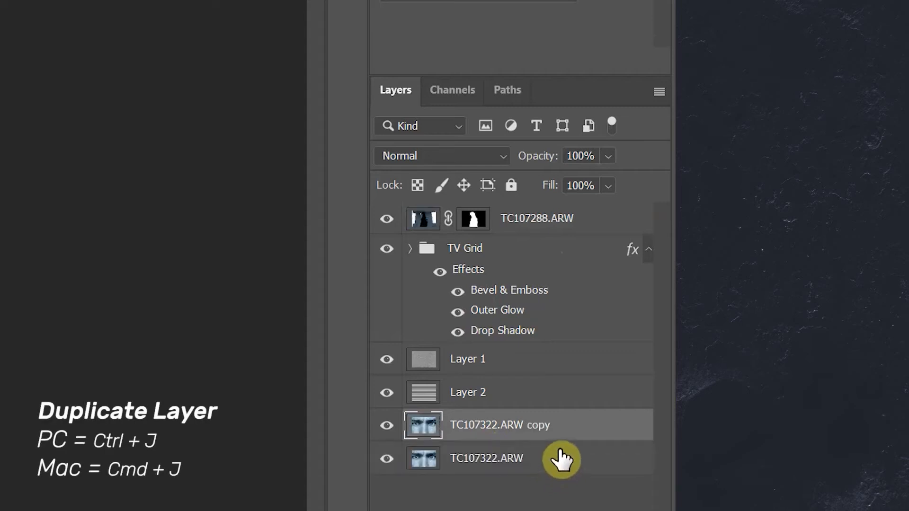
drag(574, 434, 529, 243)
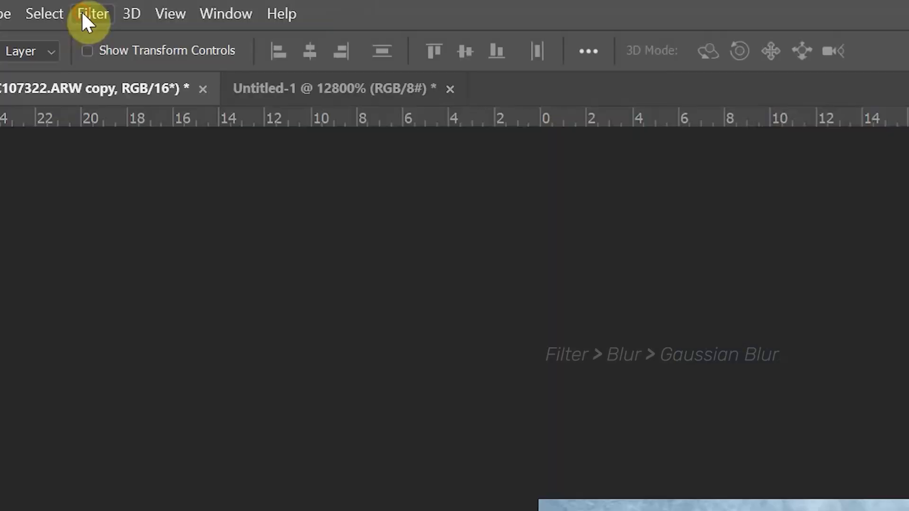
- Apply a Gaussian Blur to the duplicated portrait layer
click(87, 13)
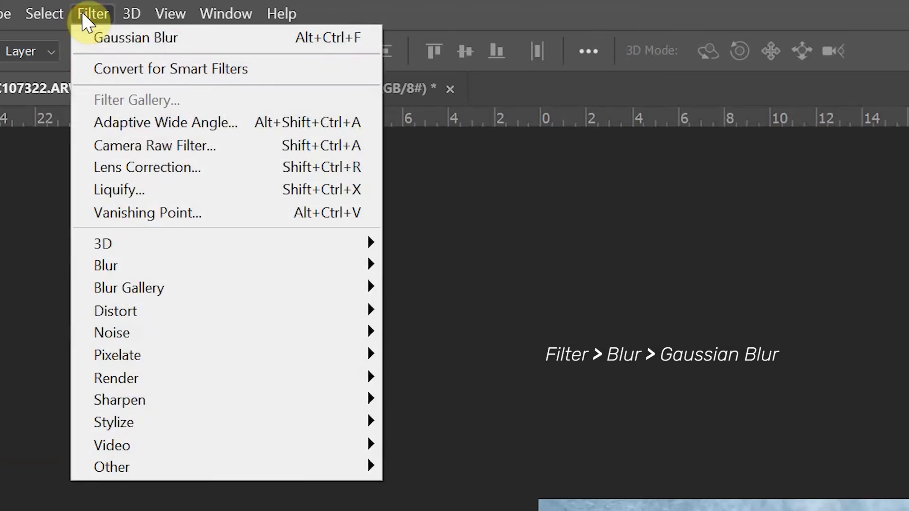
mouse_move(110, 276)
click(450, 354)
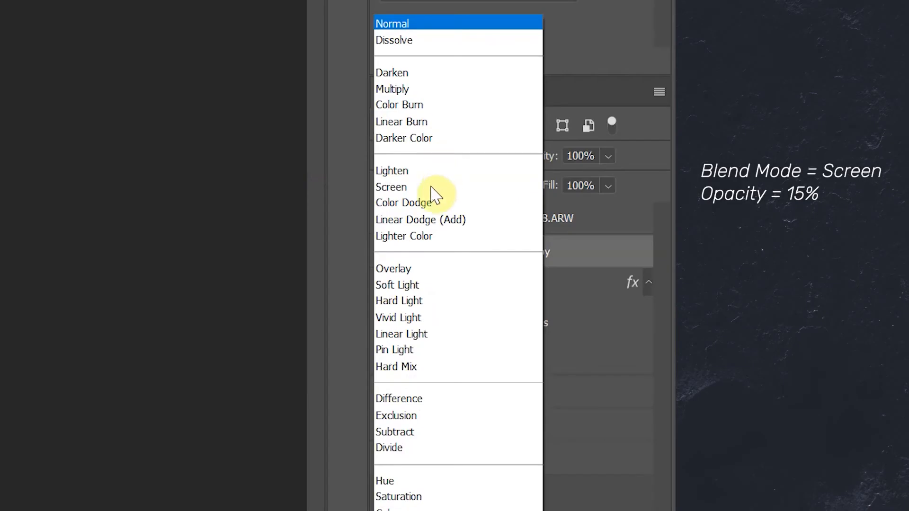
- Set the blurred portrait copy's blend mode to Screen and its opacity to 15%
click(429, 190)
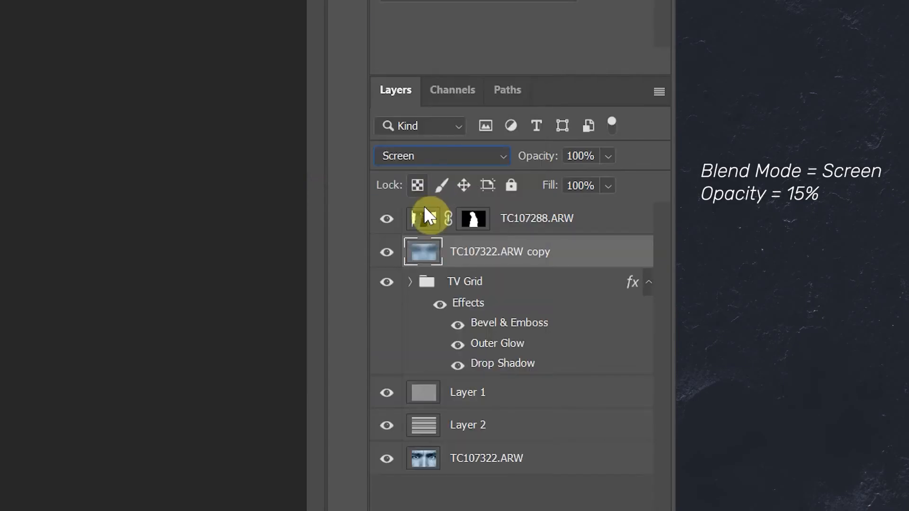
key(1)
key(5)
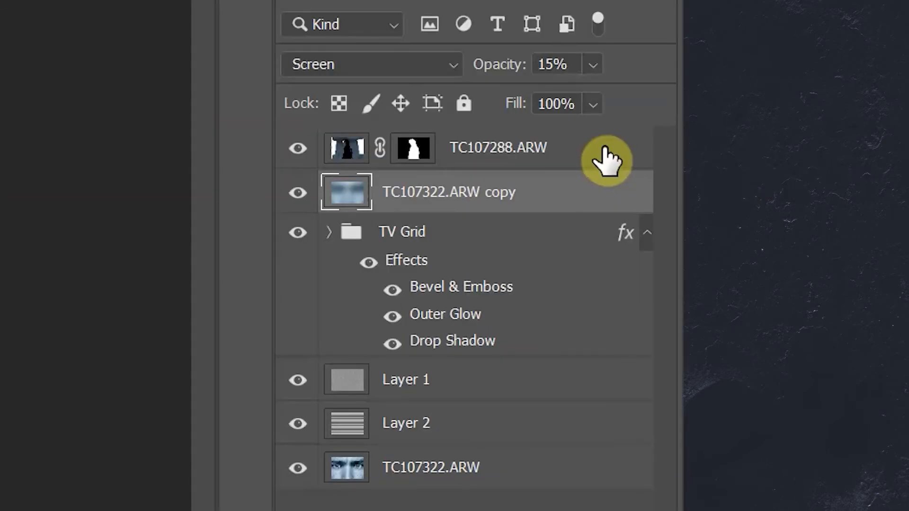
- Remove the pink cheek spot from the mask on the TC107288.ARW layer, using the Patch tool with clean areas nearby as the source
click(342, 146)
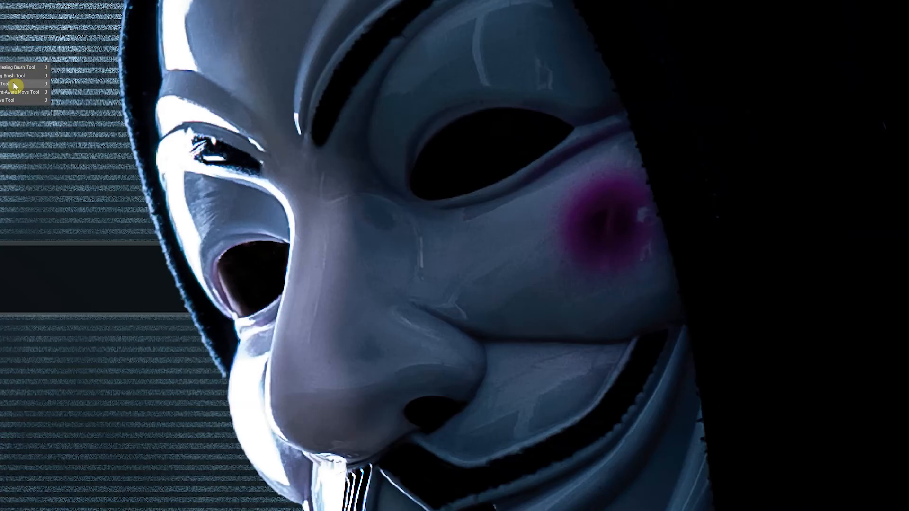
click(14, 87)
mouse_move(660, 281)
mouse_down()
mouse_move(601, 304)
mouse_move(659, 282)
mouse_up()
drag(616, 265, 561, 279)
key(ctrl+d)
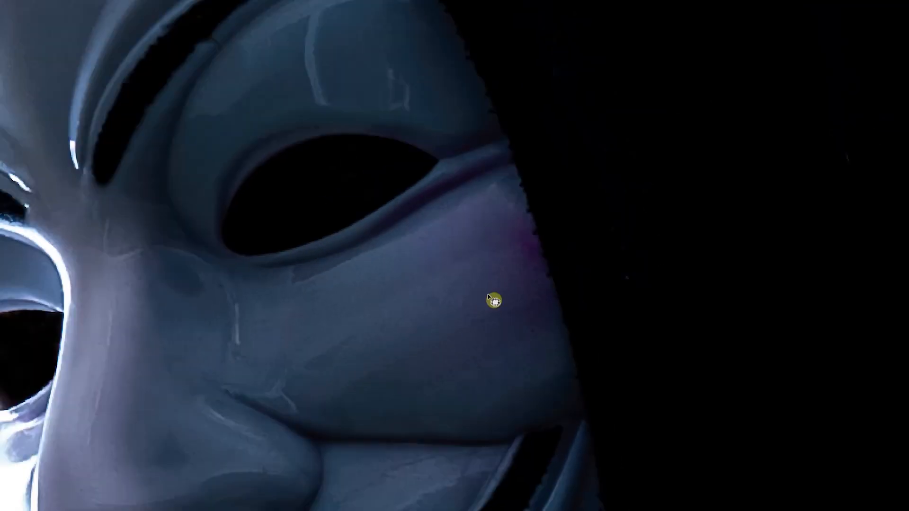
drag(443, 235, 415, 256)
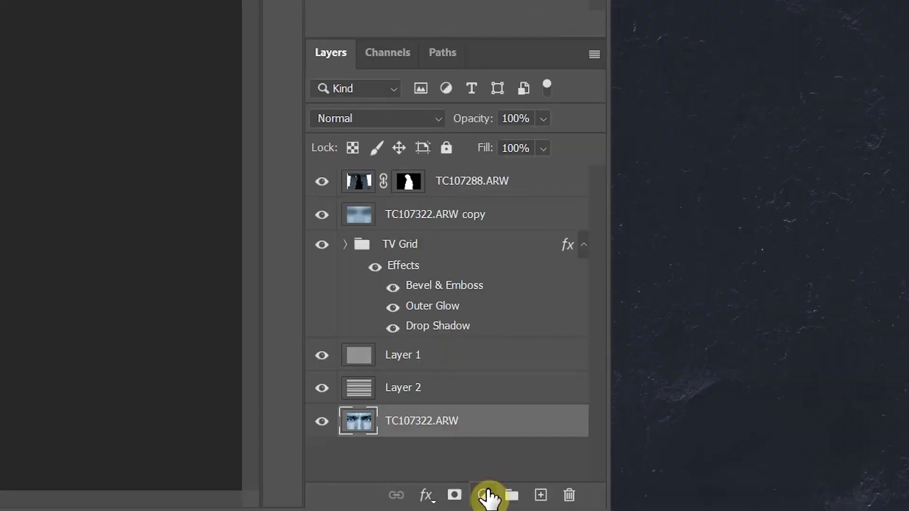
- Add a Curves adjustment above the bottom TC107322.ARW layer with an S-curve, mapping input 80 to output 73 and raising the highlights
click(488, 495)
click(507, 212)
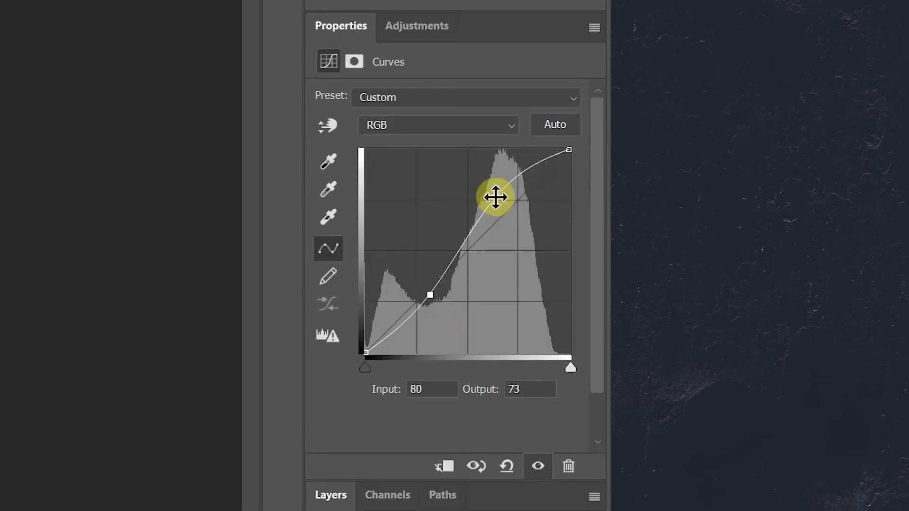
click(495, 191)
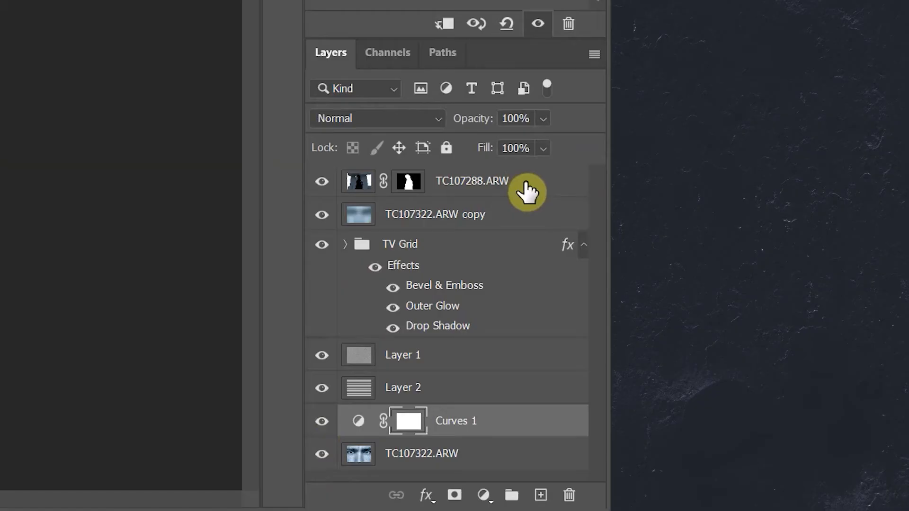
- Duplicate the hooded figure layer TC107288.ARW and blur the copy with a Gaussian Blur of 800 pixels radius
click(526, 190)
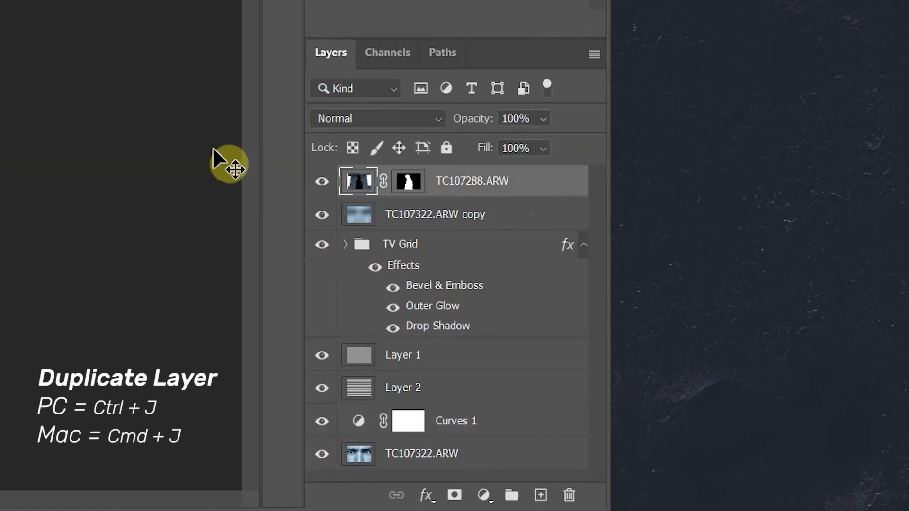
key(ctrl+j)
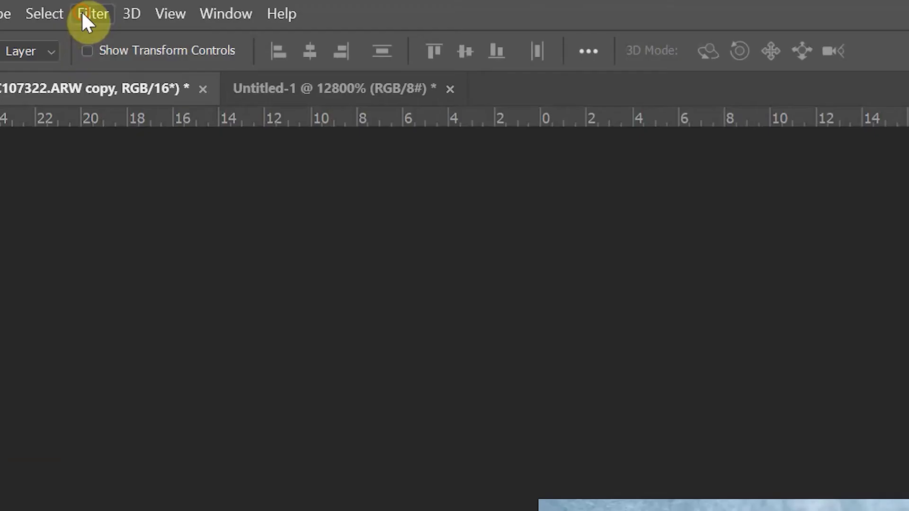
click(87, 14)
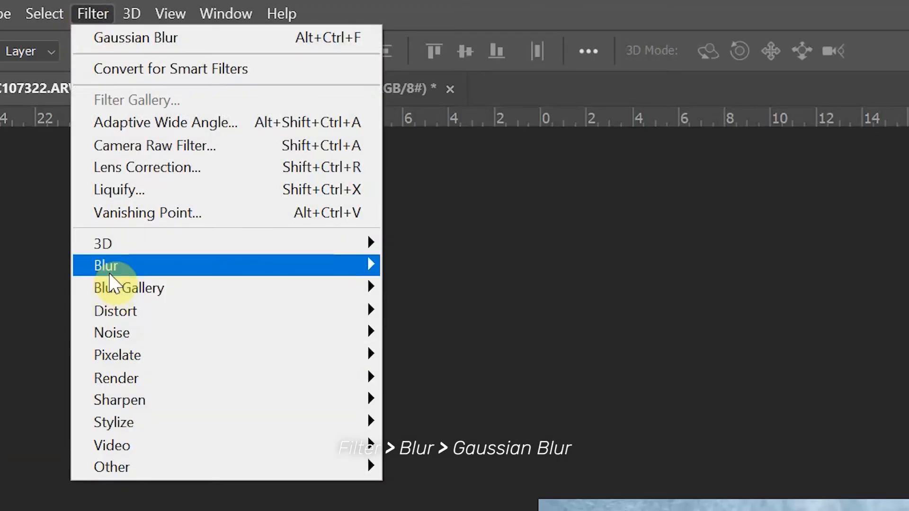
mouse_move(113, 267)
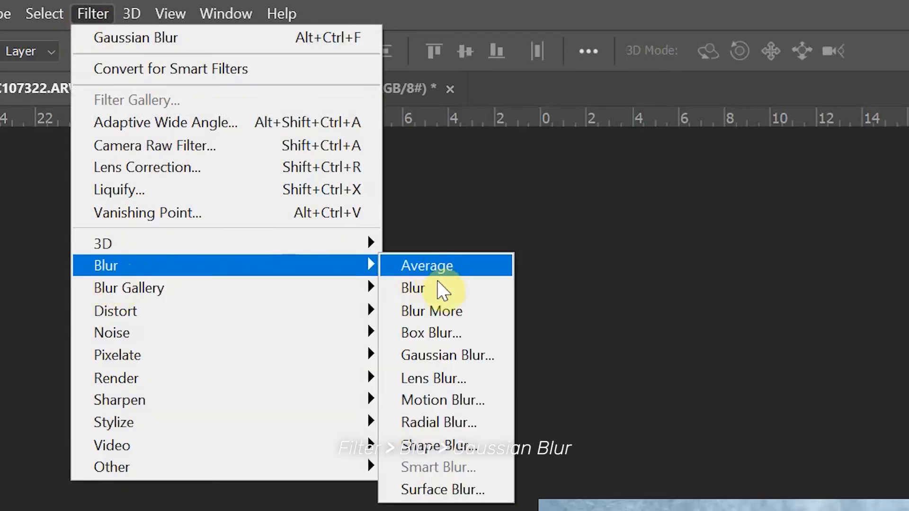
click(450, 357)
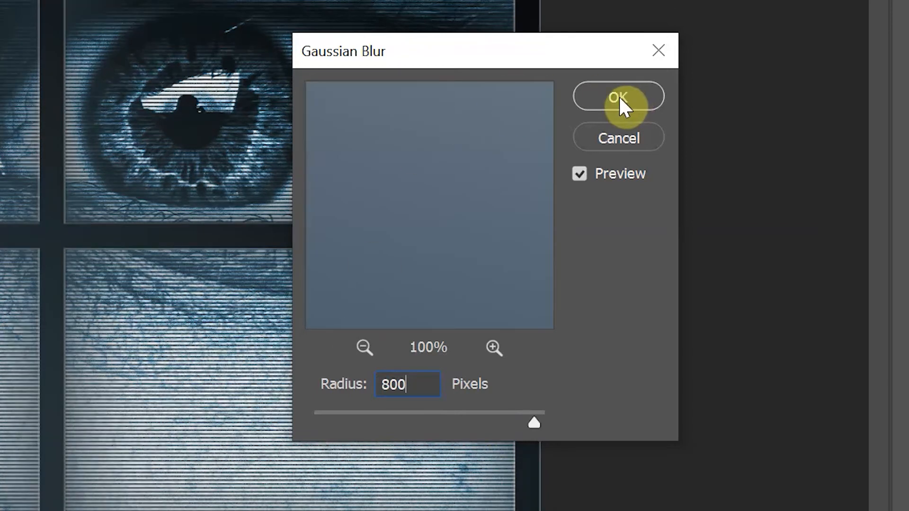
click(622, 97)
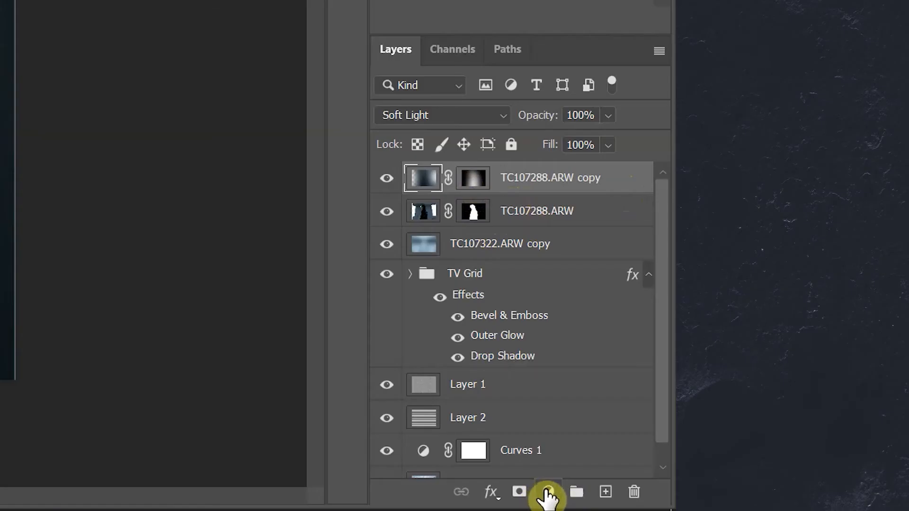
- Add a Solid Color fill layer above all the other layers and hide it
click(548, 493)
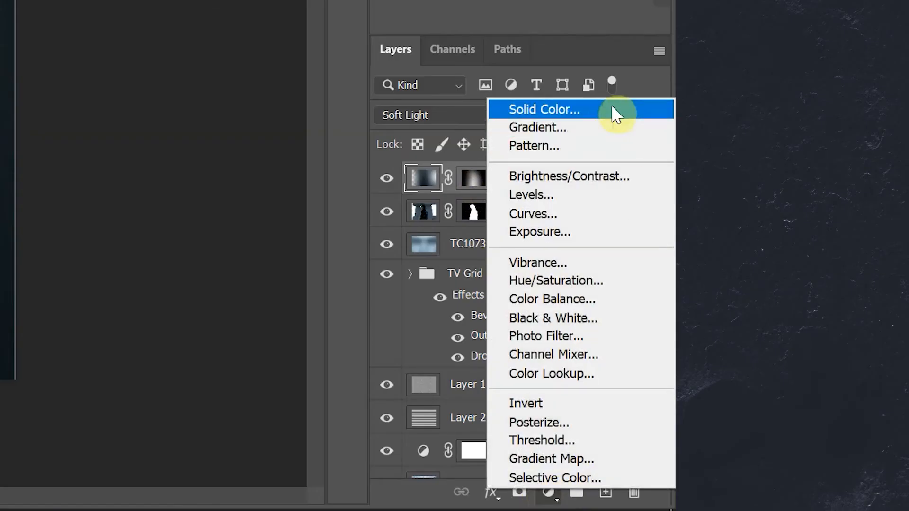
click(582, 110)
key(shift+alt+n)
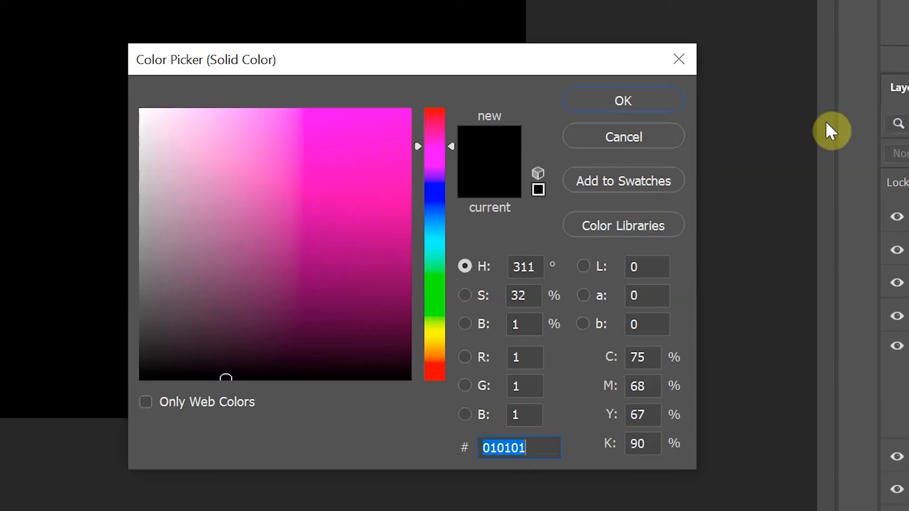
key(Return)
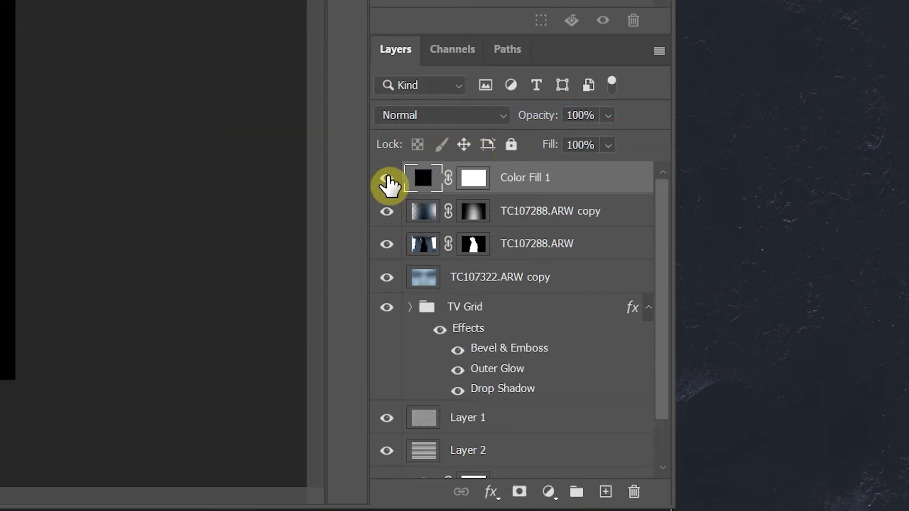
click(387, 179)
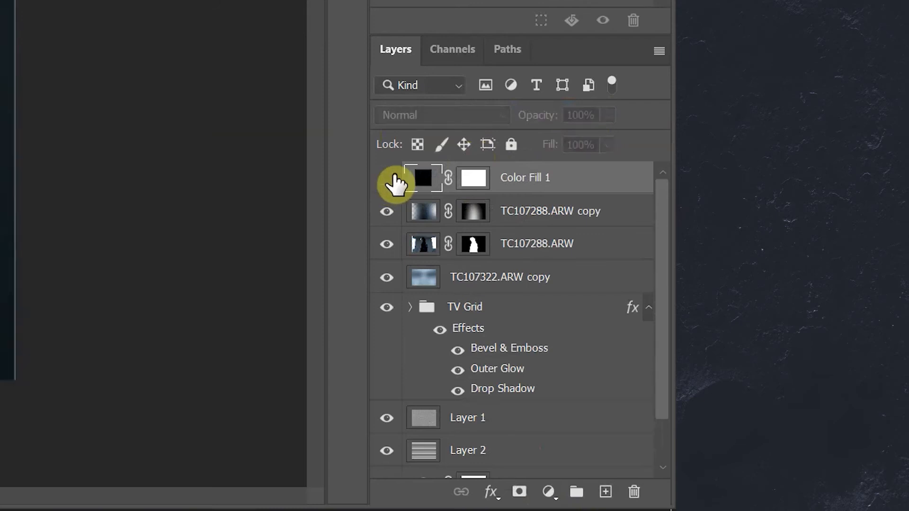
- Set the solid fill's color to light blue b1c2dd, sampled from a bright area of the TV screens
double_click(421, 178)
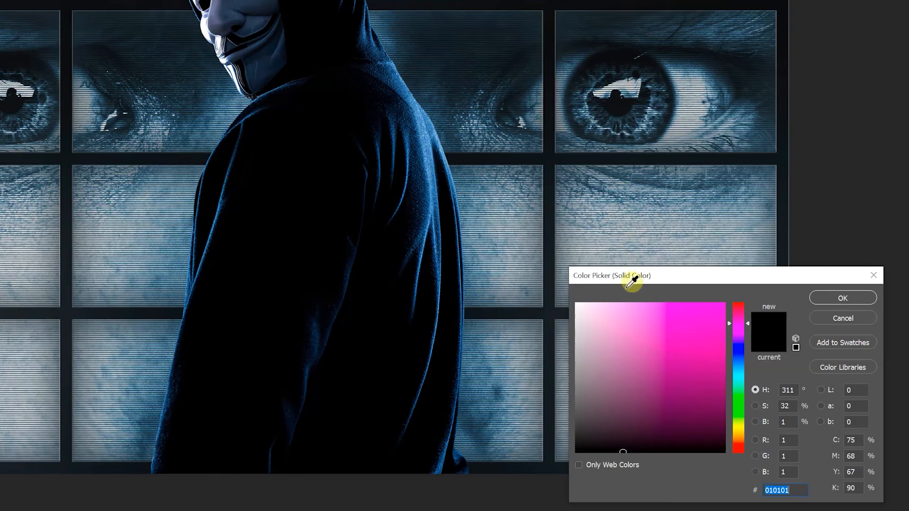
drag(680, 228, 687, 231)
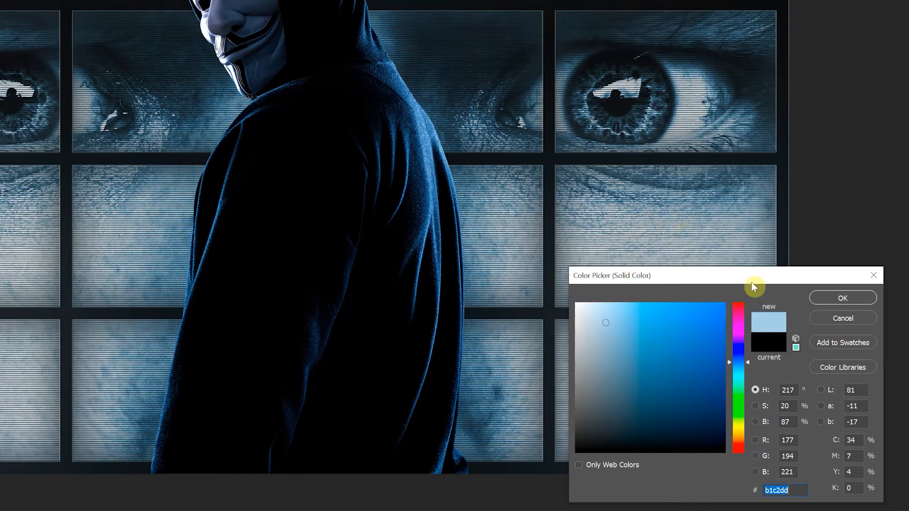
click(852, 297)
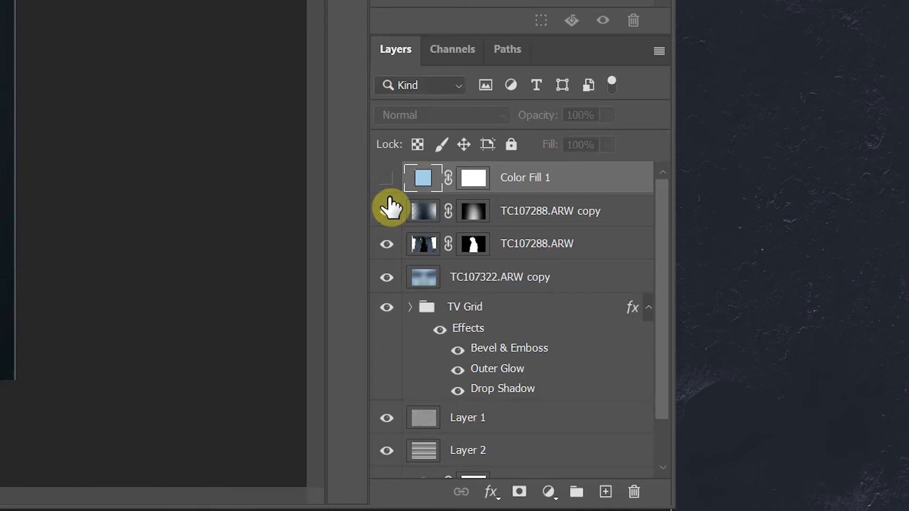
- Move the blurred mask from TC107288.ARW copy onto Color Fill 1, replacing its existing mask, and delete the TC107288.ARW copy layer
drag(480, 219, 511, 179)
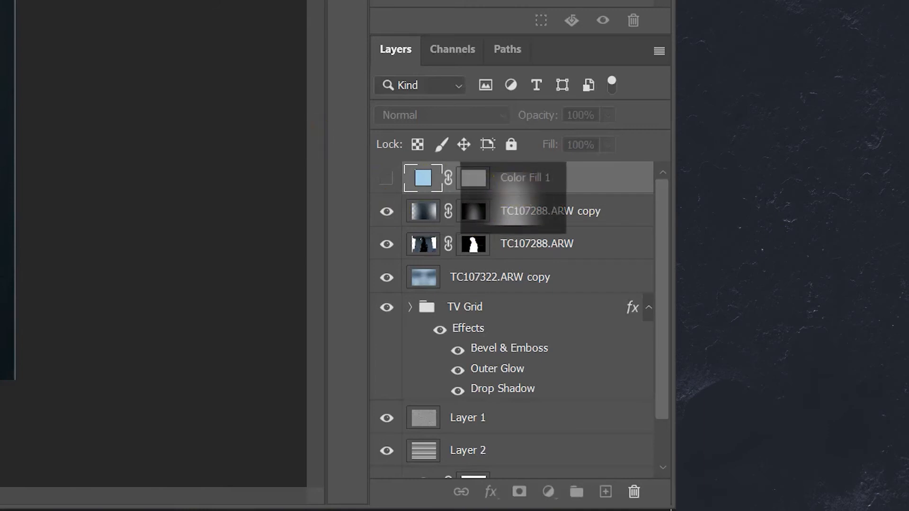
drag(511, 179, 473, 178)
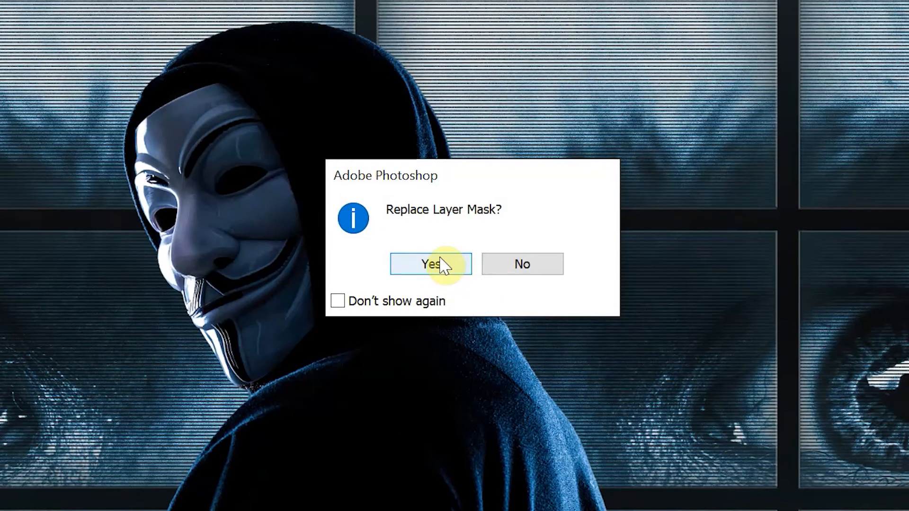
click(443, 269)
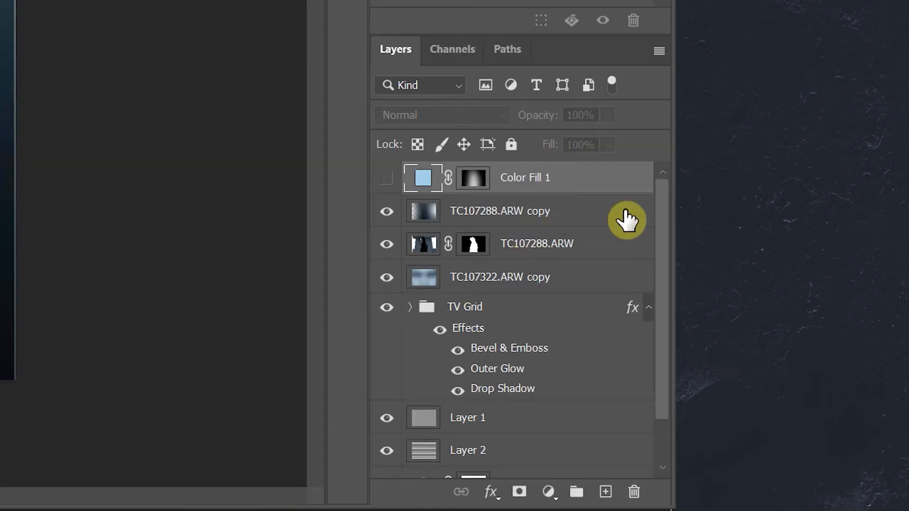
click(627, 220)
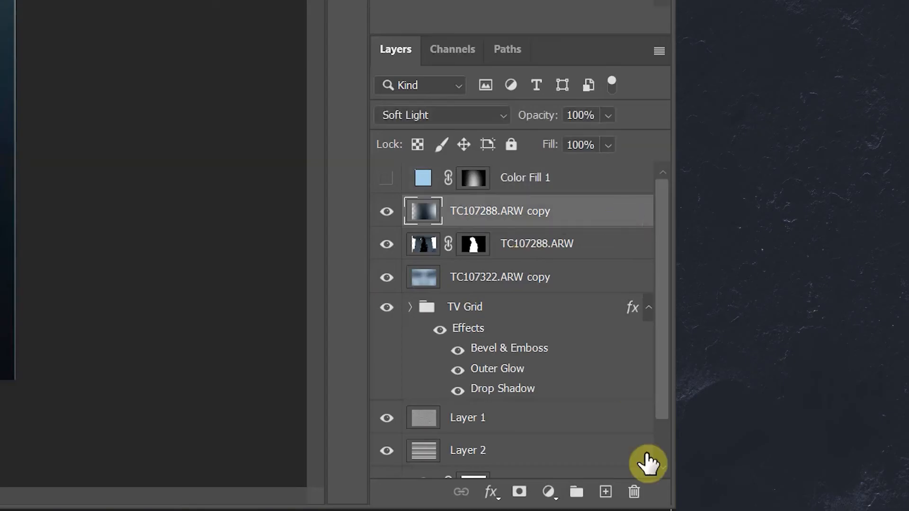
click(635, 495)
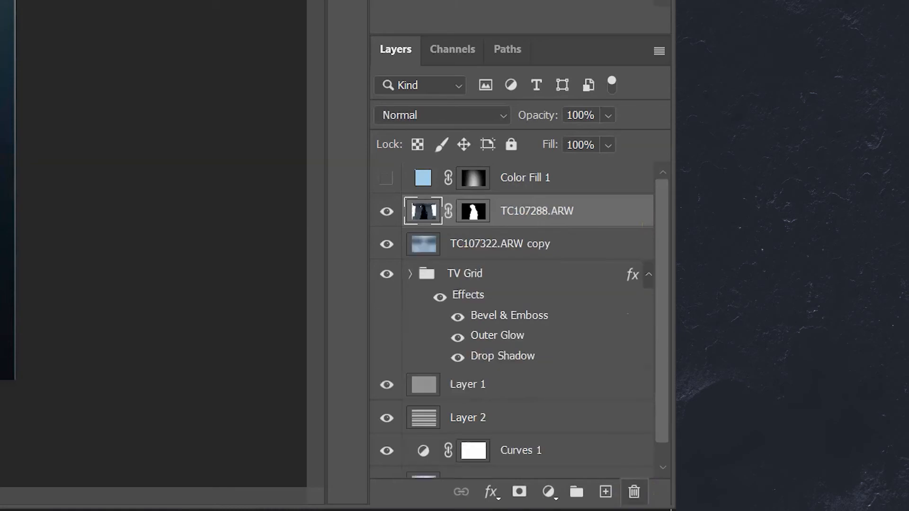
- Show the Color Fill 1 layer and set its blend mode to Soft Light
click(386, 178)
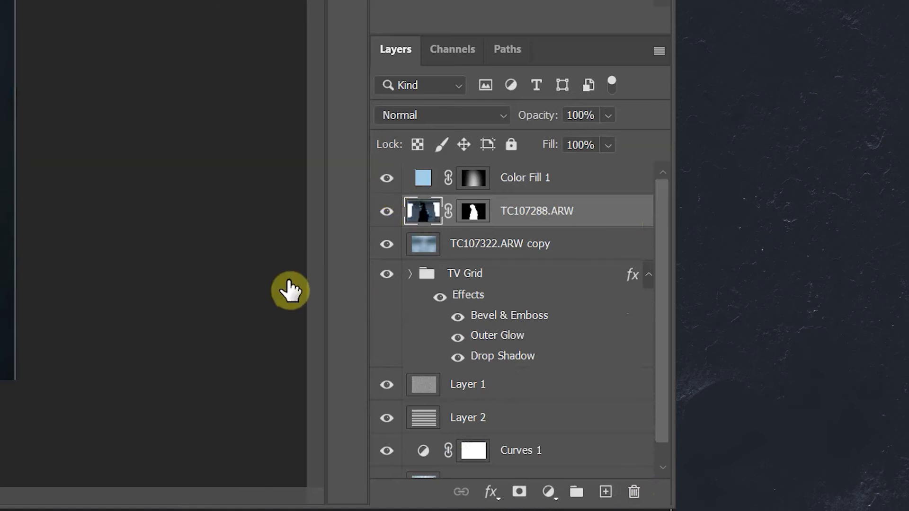
click(429, 119)
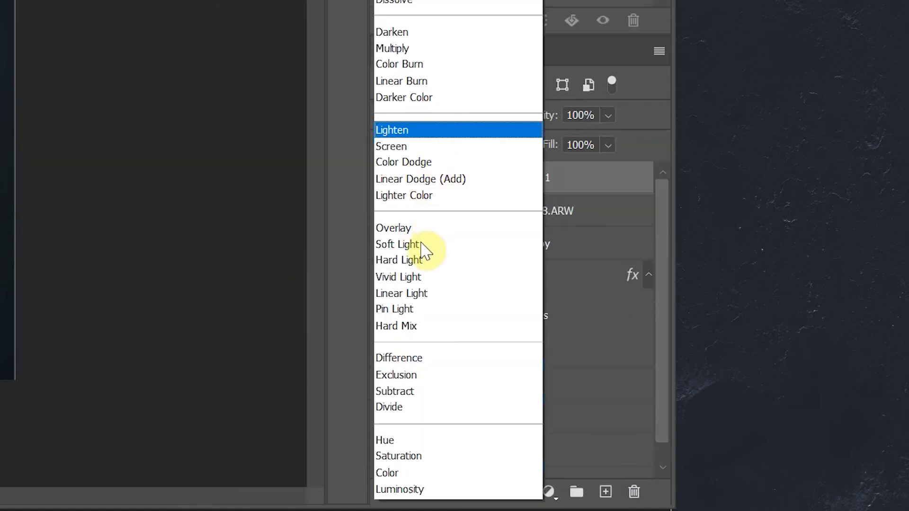
click(421, 242)
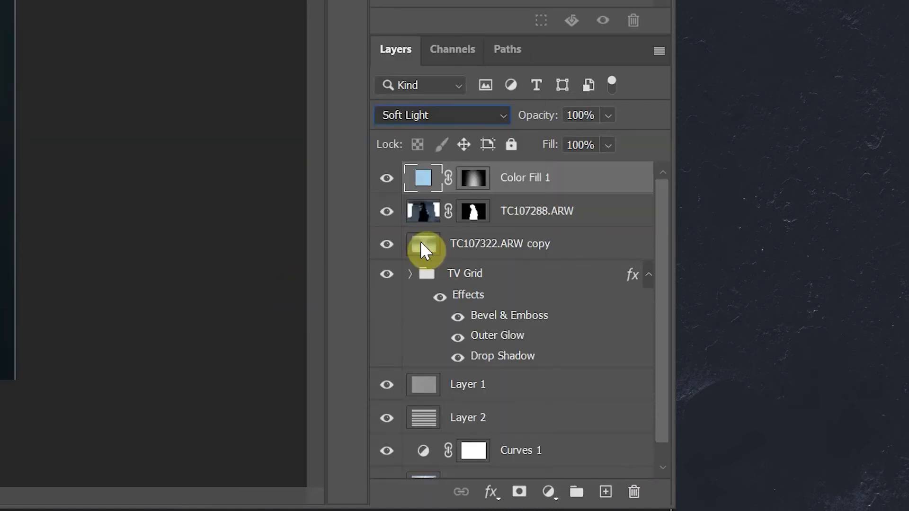
- Duplicate Color Fill 1 without its layer mask and set the copy's blend mode to Hue
key(ctrl+j)
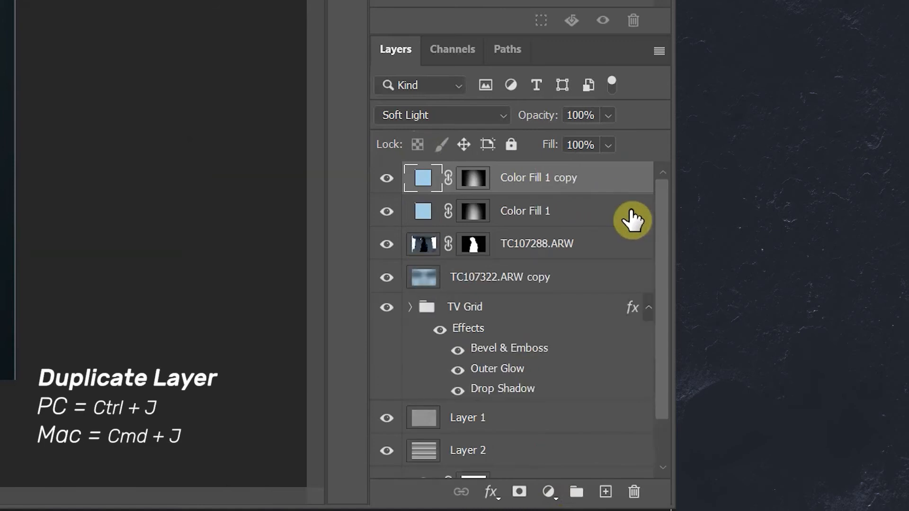
drag(472, 178, 634, 492)
click(442, 115)
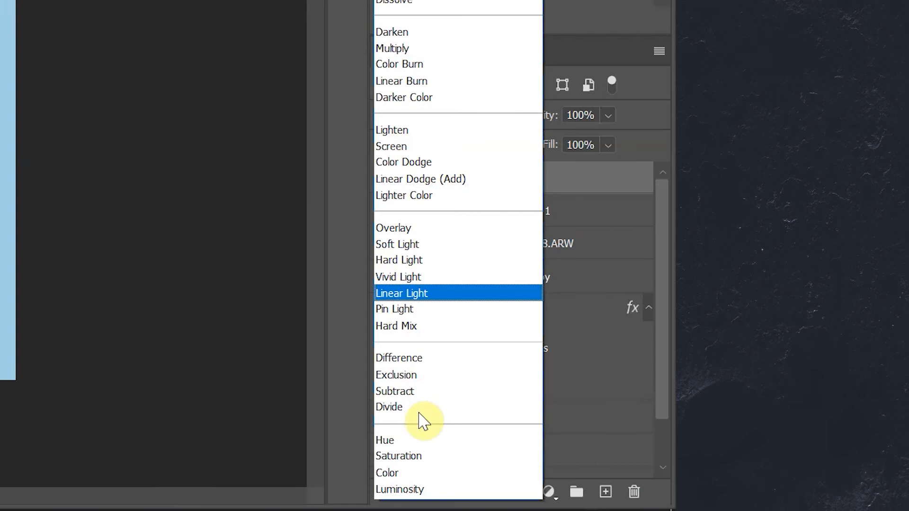
click(420, 441)
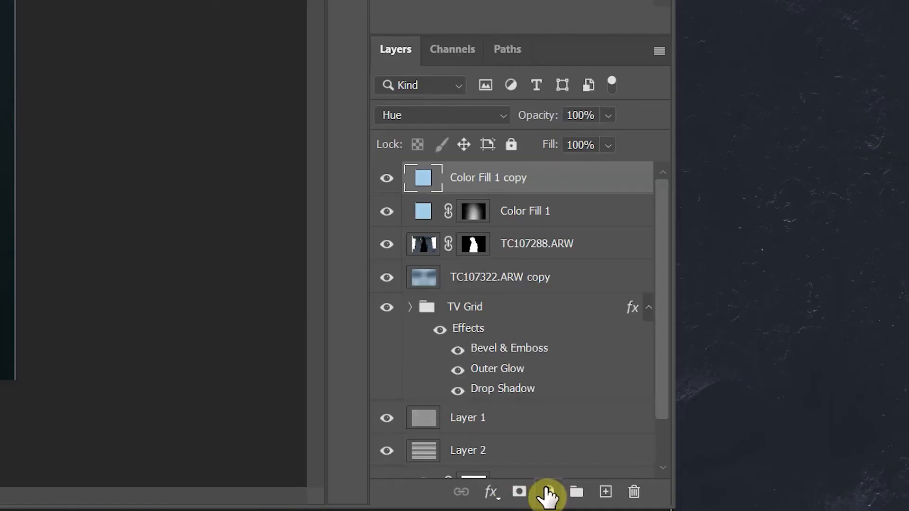
- Add a Curves adjustment layer above Color Fill 1 copy
click(547, 493)
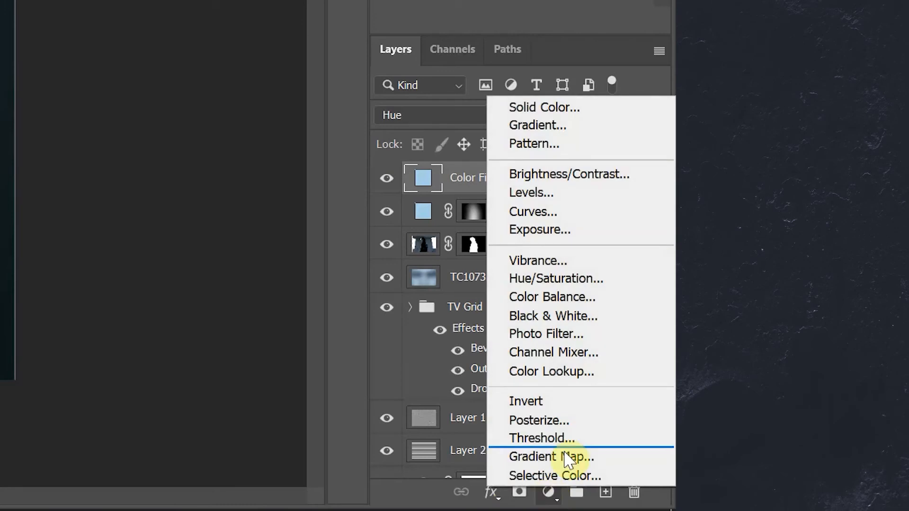
click(559, 212)
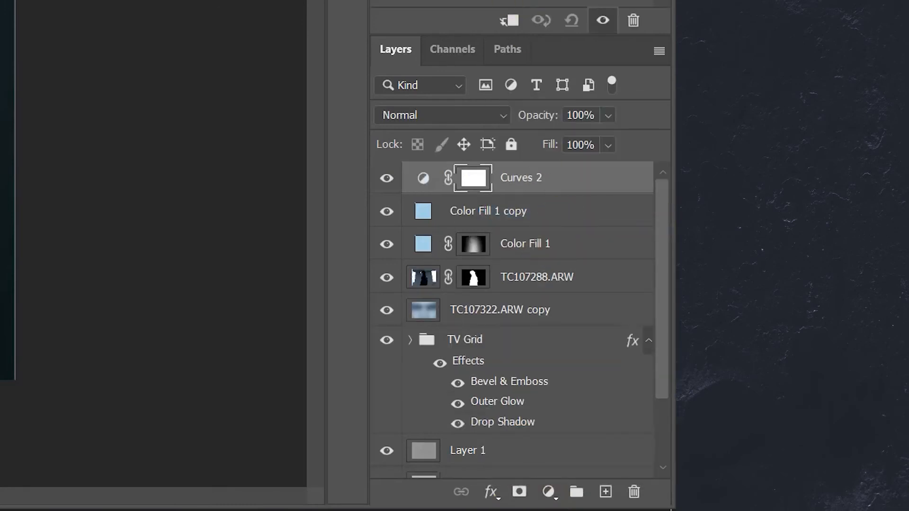